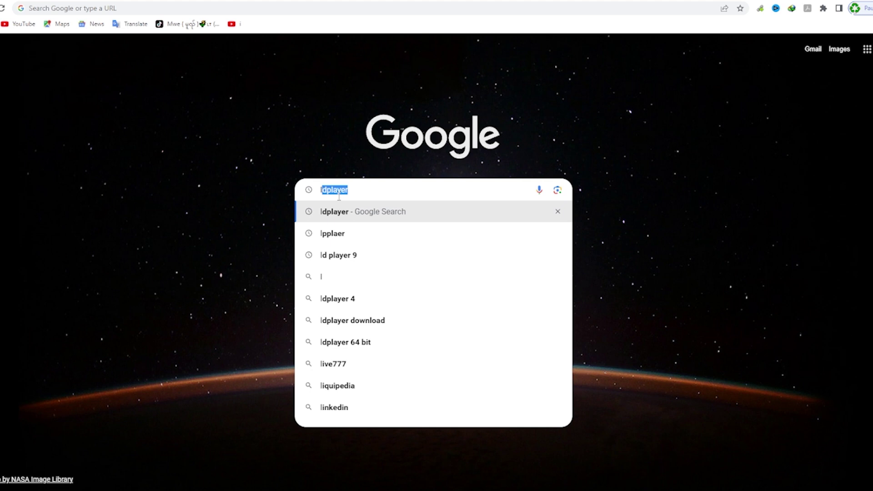
Search Google for ldplayer and open the official LDPlayer website from the results
text(dpla)
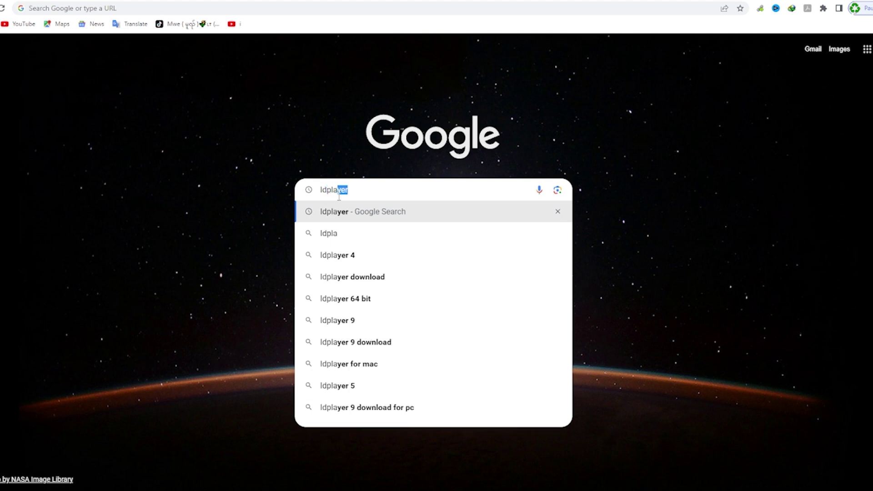
text(yer)
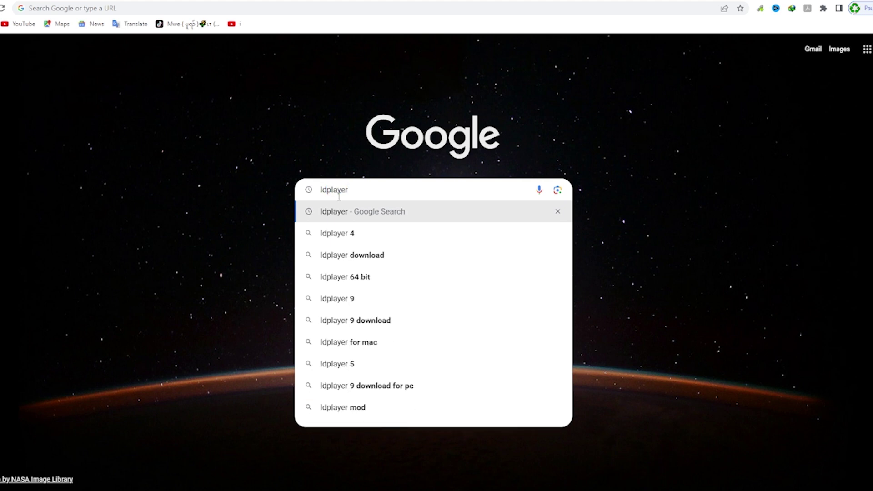
key(Return)
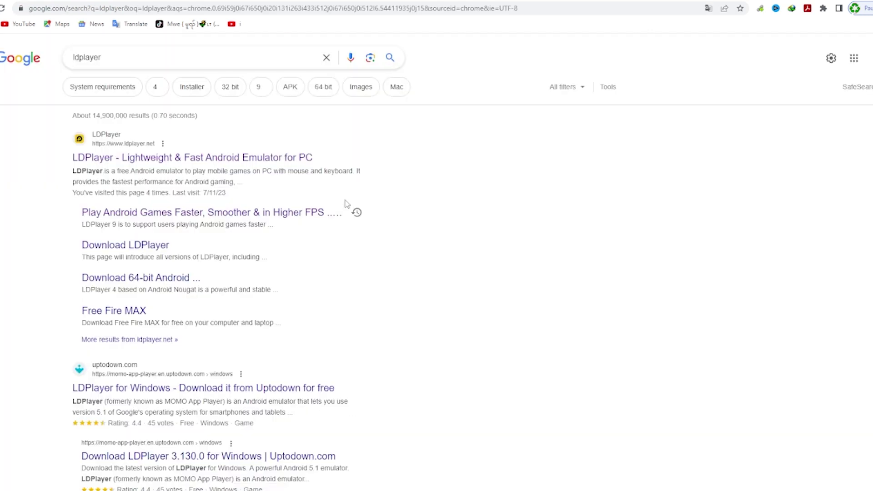
click(158, 159)
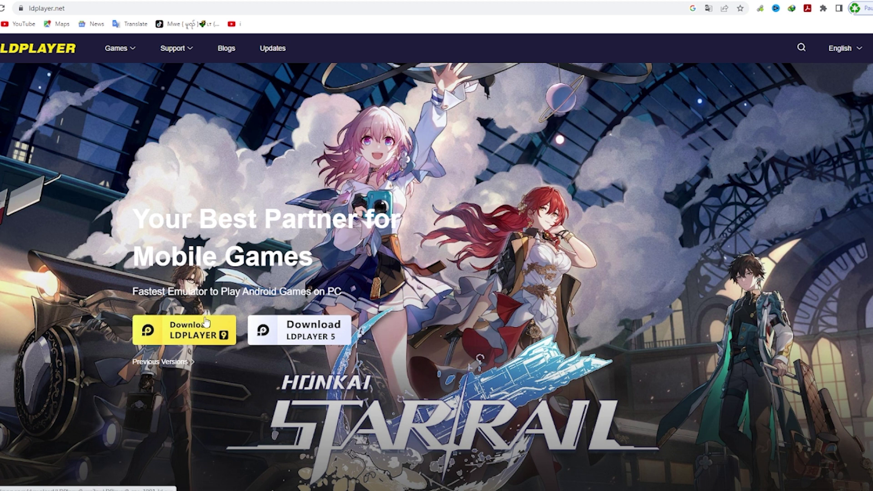
Request the LDPlayer 9 download from the official site and dismiss the download manager dialog
click(176, 338)
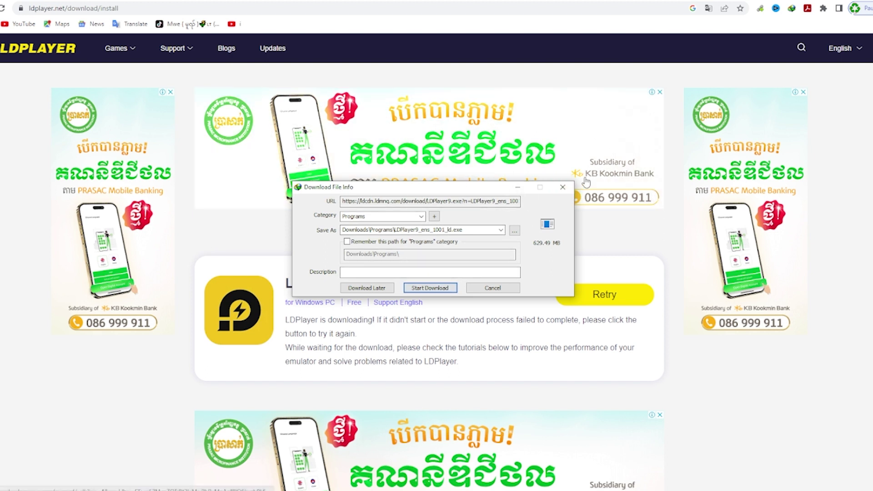
click(563, 188)
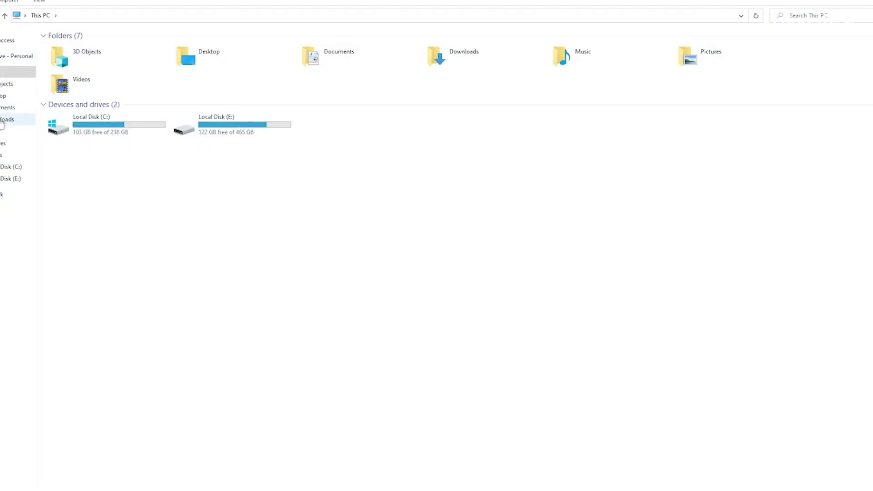
Try to install LDPlayer 9 by running LDPlayer9_ens_1001_ld from the Downloads folder
click(7, 120)
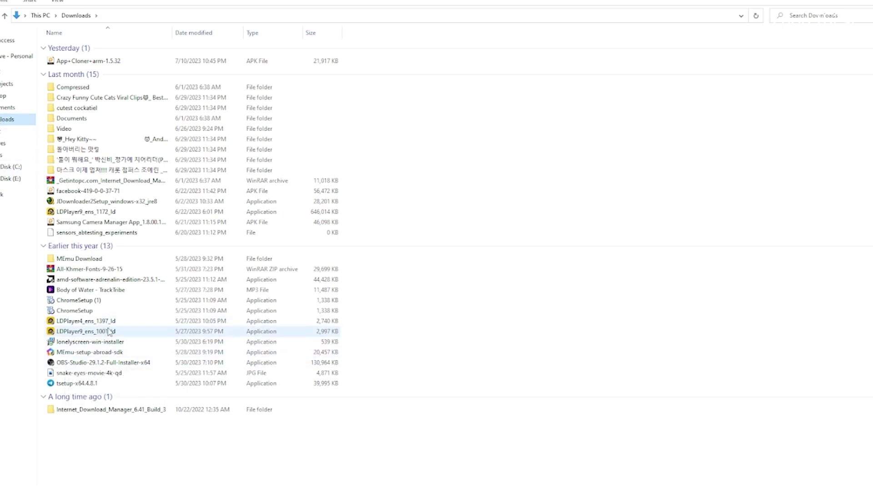
mouse_move(106, 336)
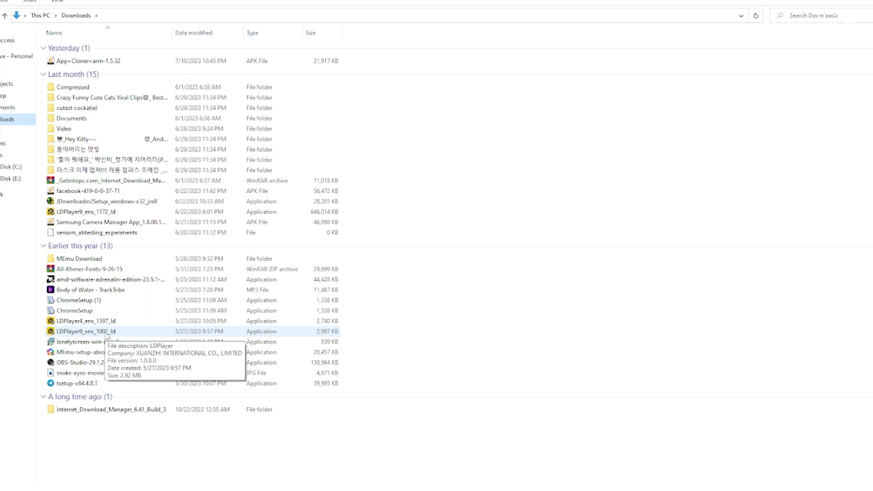
double_click(106, 332)
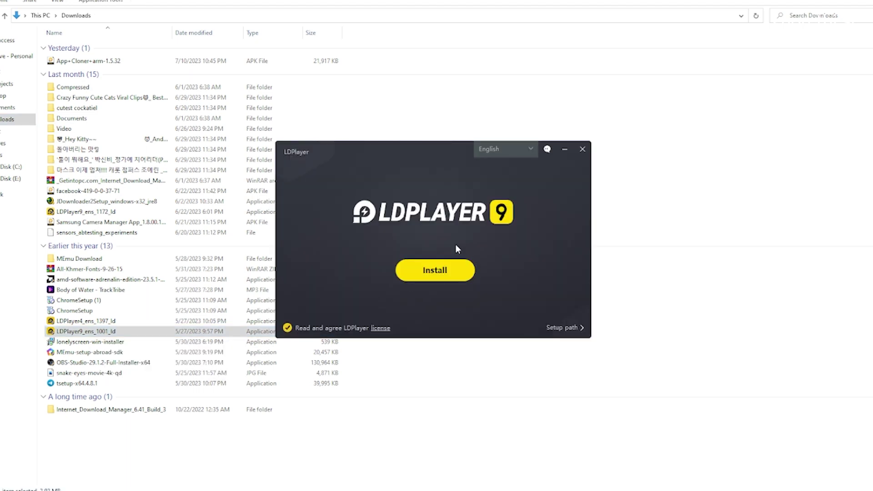
click(445, 271)
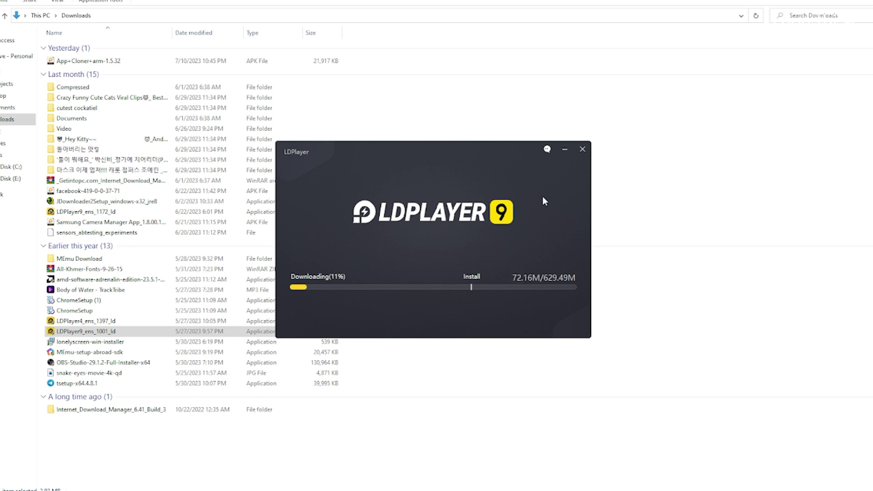
click(582, 150)
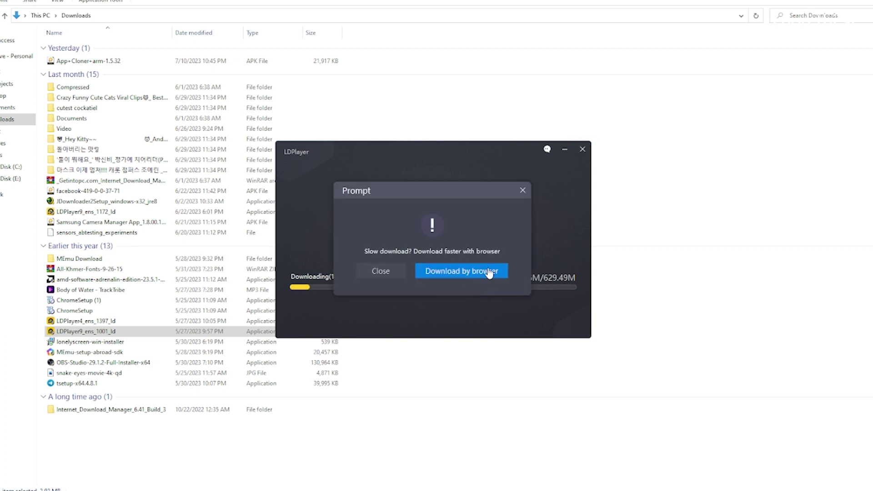
click(417, 273)
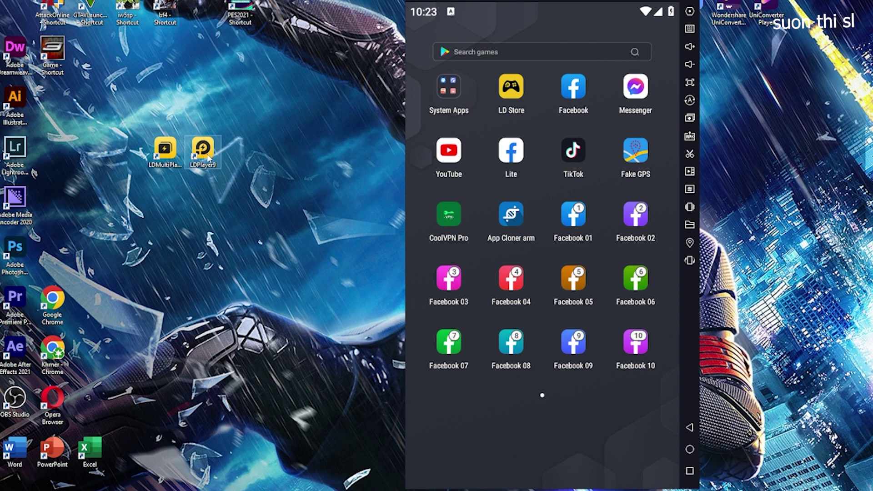
Launch LDMultiPlayer from the desktop and exit the running LDPlayer instance
double_click(169, 154)
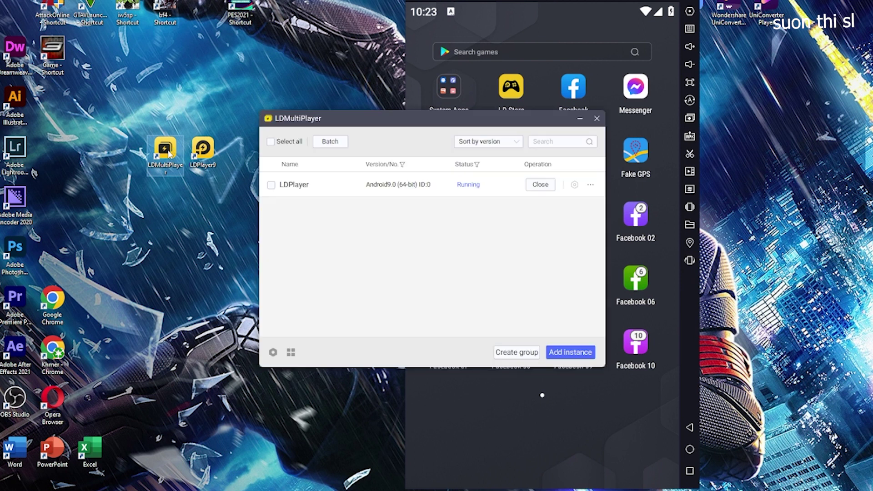
double_click(204, 161)
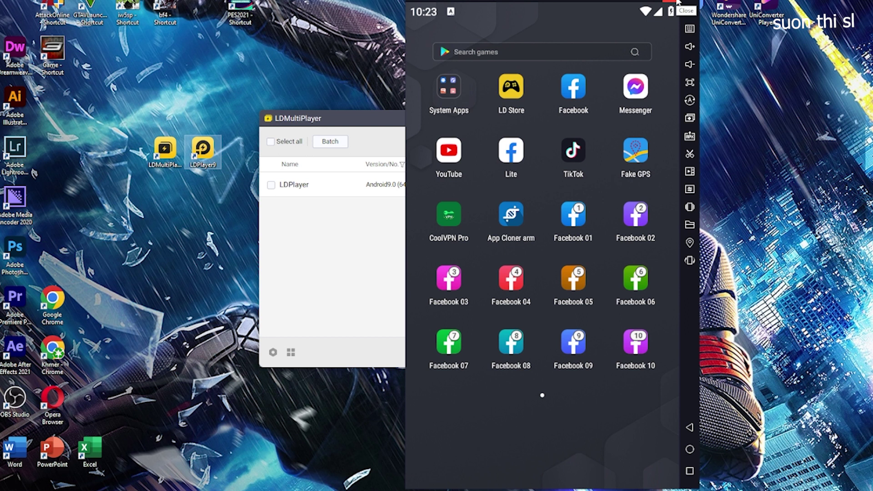
click(677, 2)
click(600, 268)
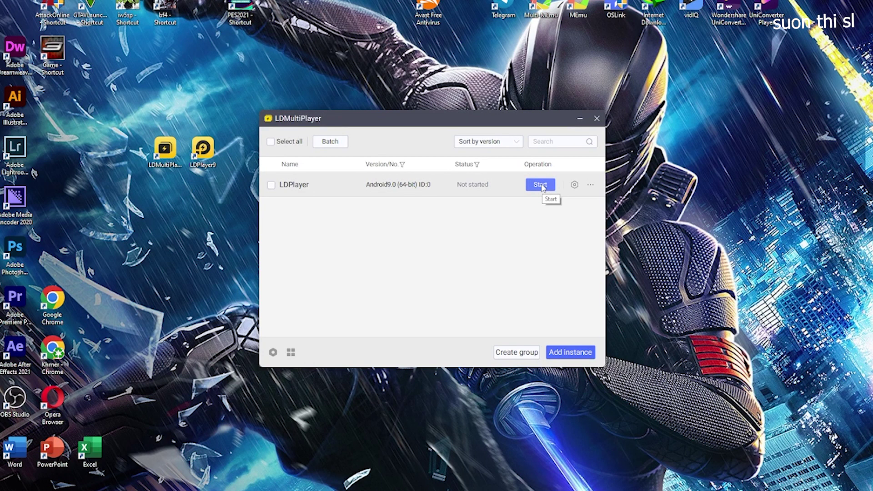
Launch LDPlayer9 from the desktop and arrange its window beside the LDMultiPlayer window without overlap
double_click(214, 157)
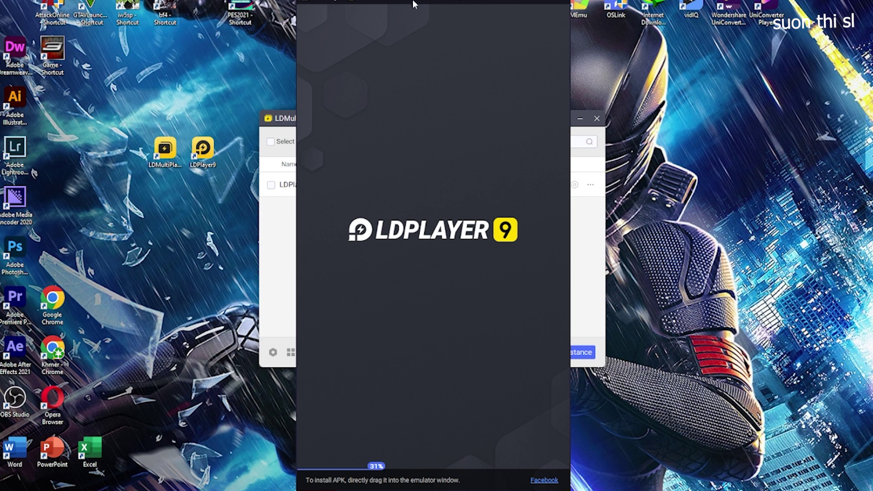
drag(411, 6, 730, 1)
key(Escape)
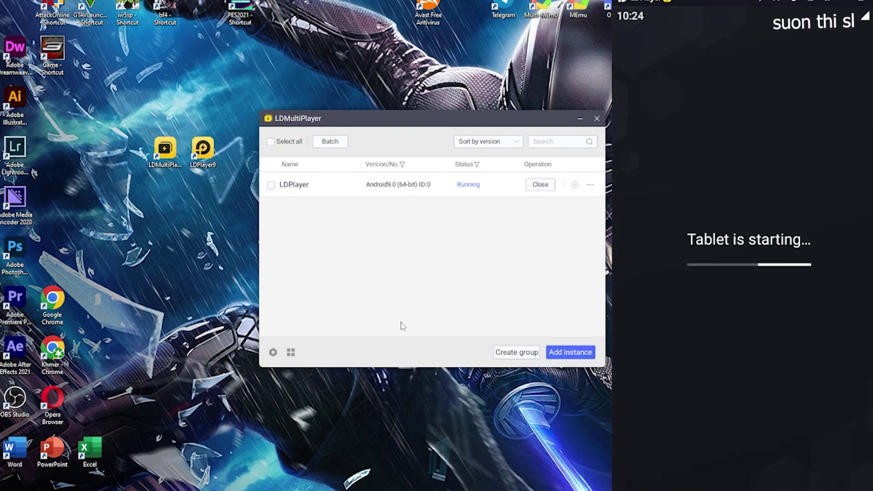
drag(404, 126, 262, 188)
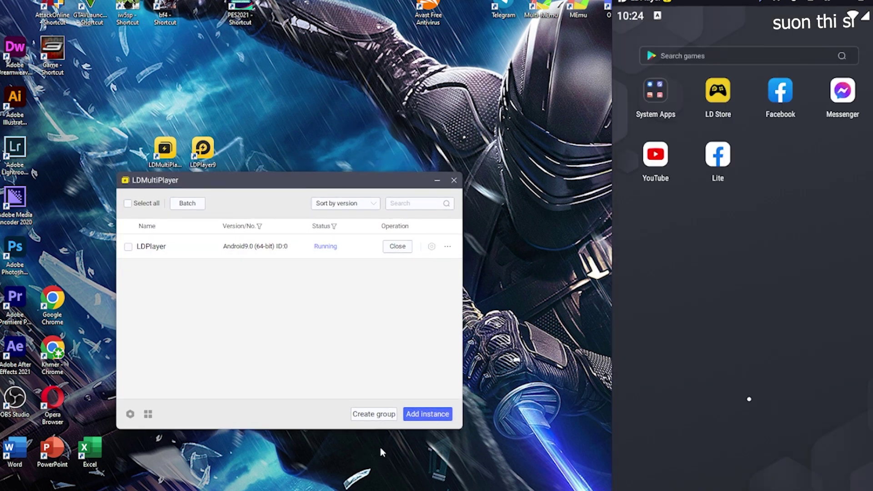
Add one new Android9.0 (64-bit) instance in LDMultiPlayer with auto-expand disk management
click(427, 412)
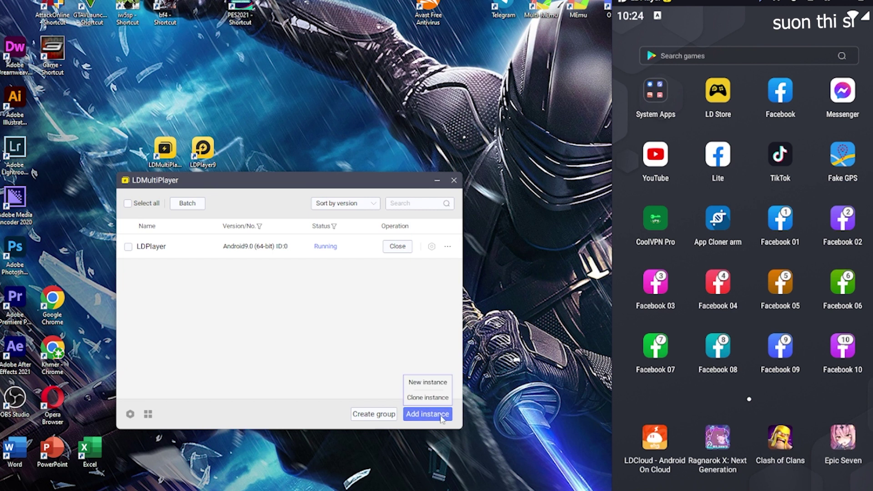
click(435, 386)
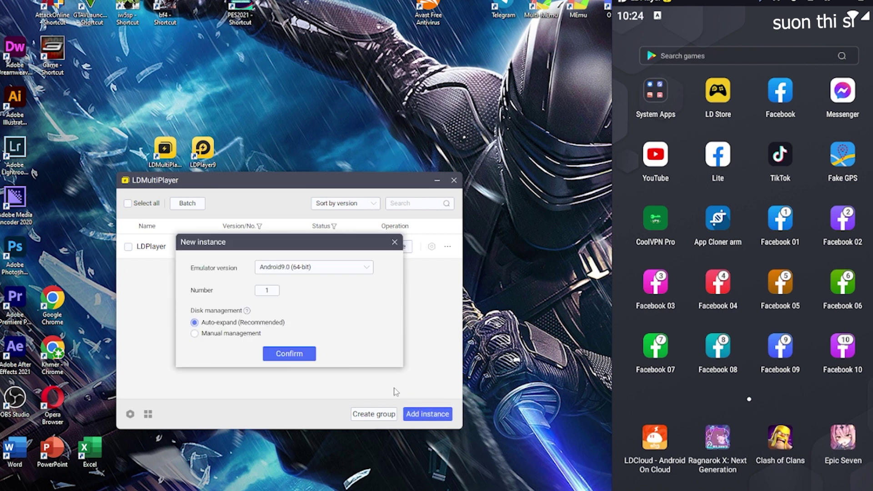
click(289, 357)
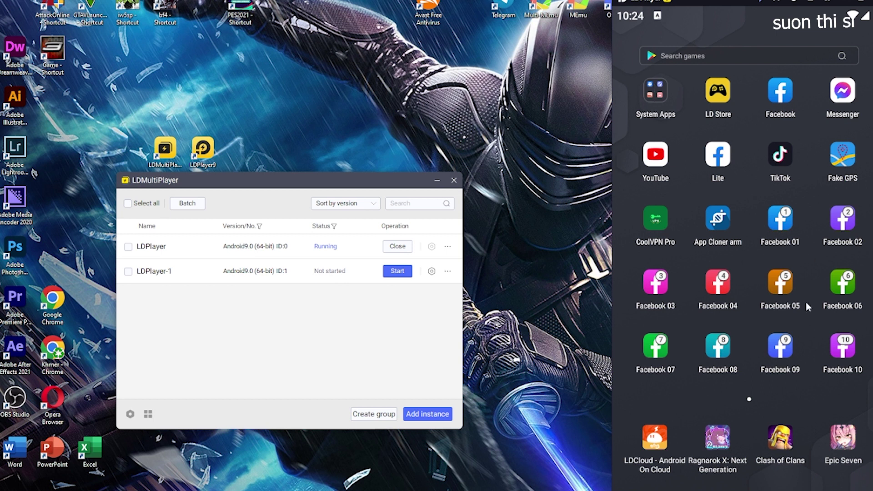
Exit the original LDPlayer instance, then start the LDPlayer-1 instance and reposition its window
click(869, 2)
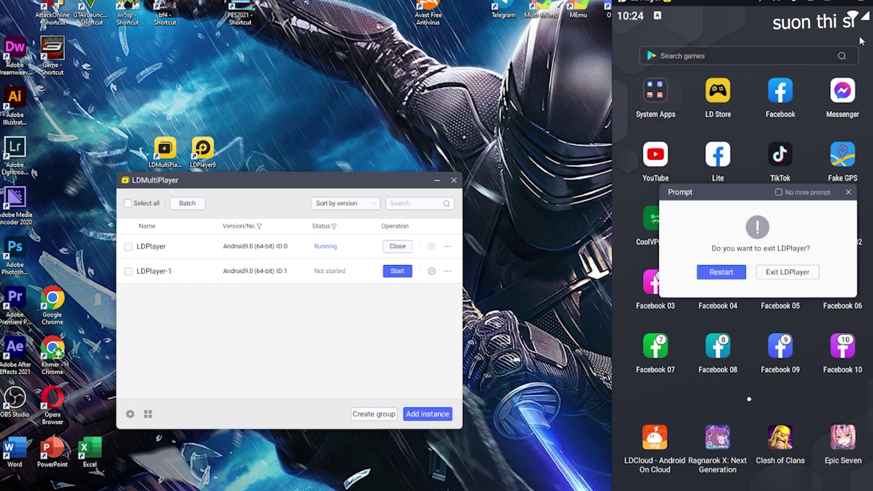
click(795, 272)
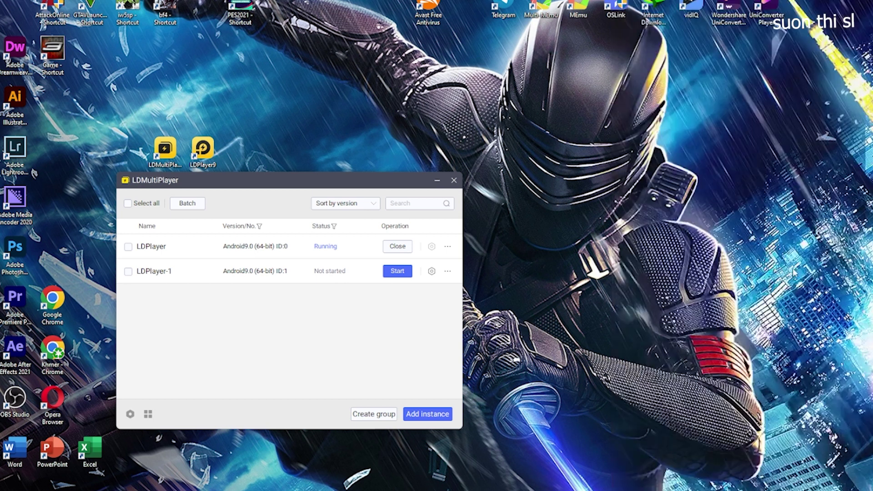
click(397, 271)
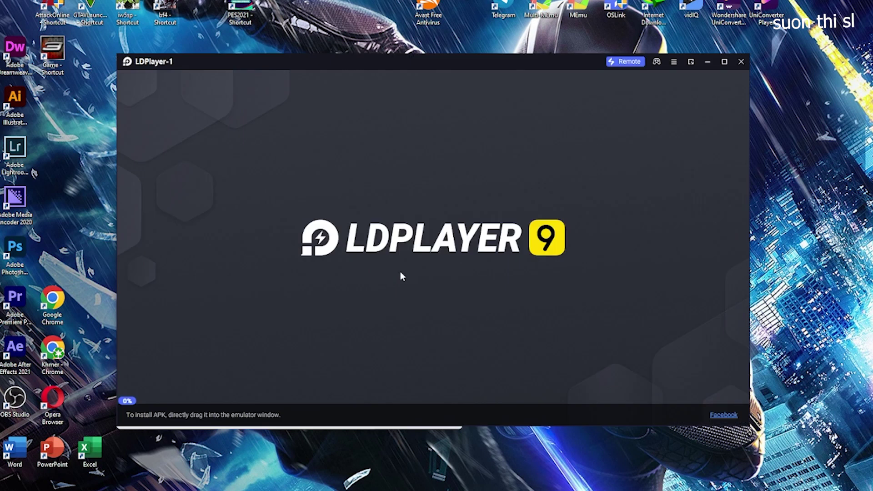
drag(410, 61, 569, 83)
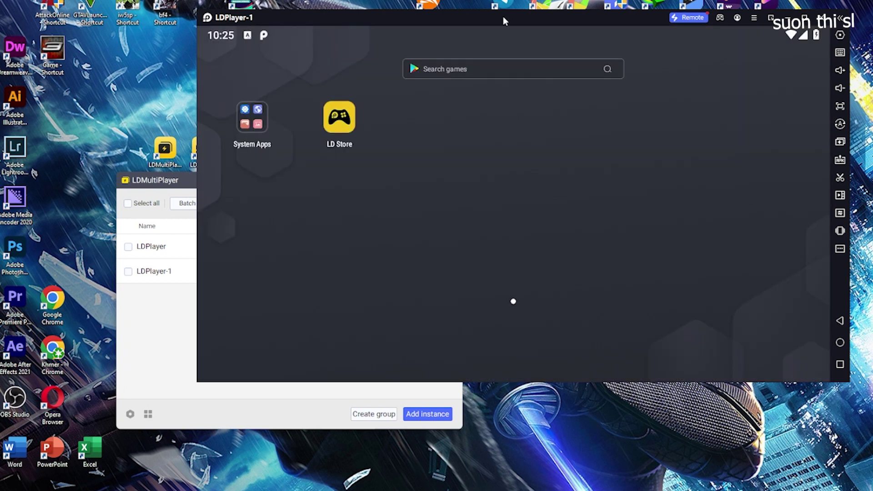
drag(502, 18, 473, 22)
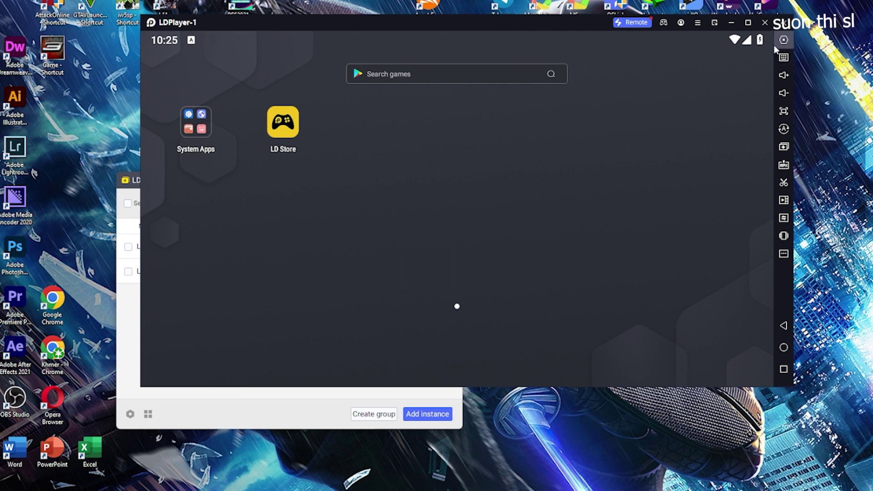
Check the advanced settings of the original LDPlayer instance from LDMultiPlayer and close them without changes
drag(547, 23, 652, 22)
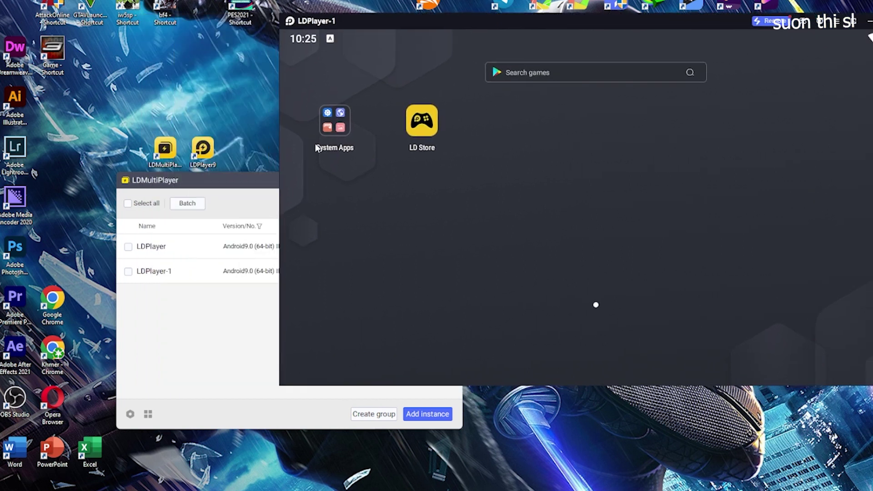
click(223, 191)
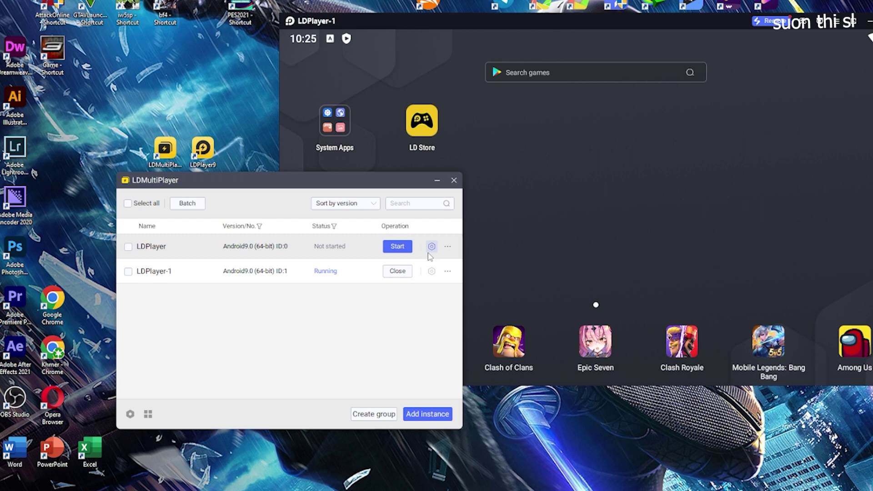
click(431, 247)
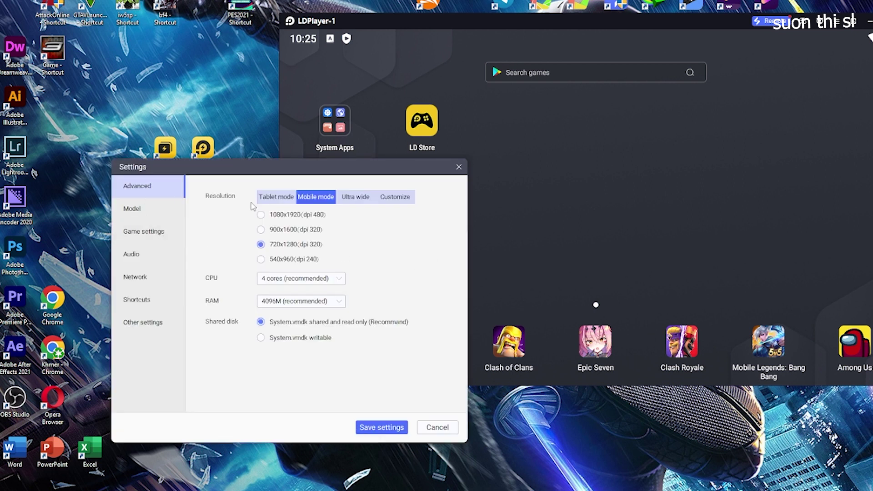
click(459, 167)
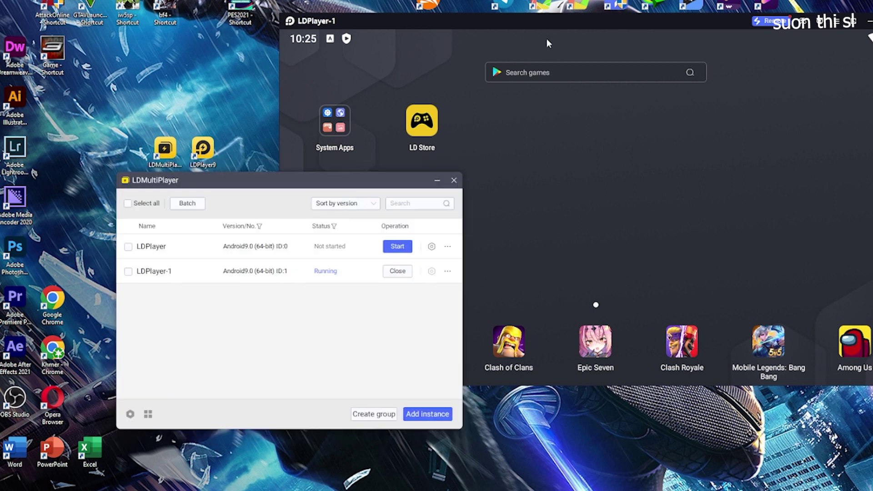
In the advanced settings of LDPlayer-1, switch the resolution to Mobile mode at 720x1280 (dpi 320)
click(552, 18)
drag(552, 18, 411, 25)
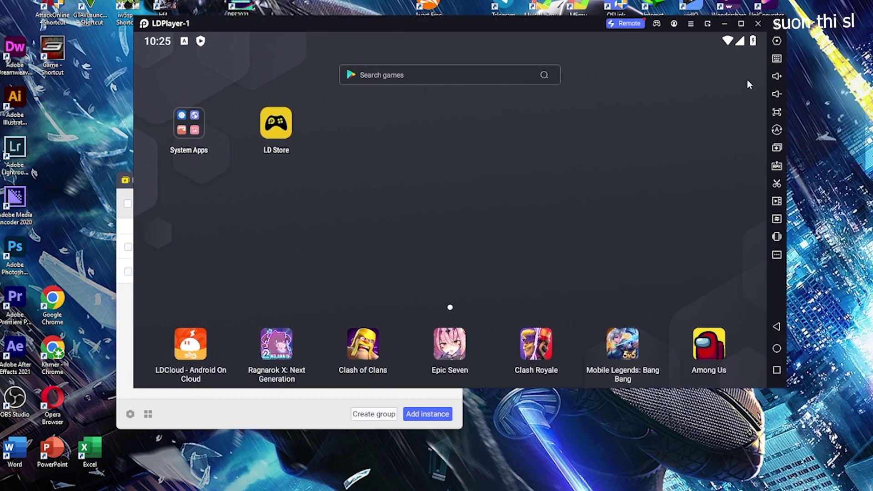
click(777, 41)
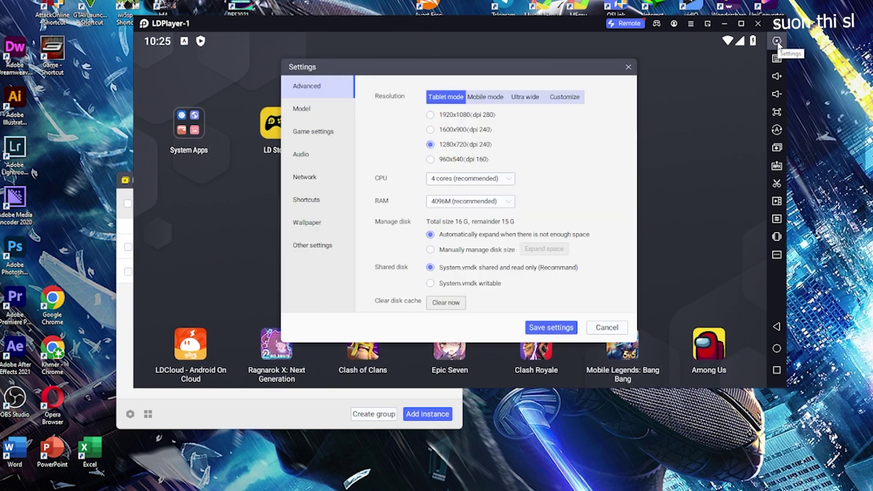
click(494, 100)
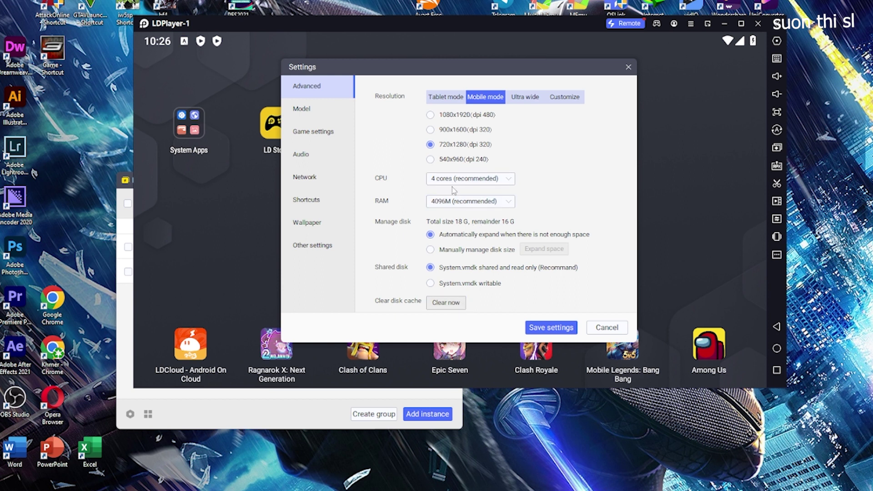
Open the model settings of LDPlayer-1 and check the manufacturer and model fields
click(321, 117)
click(463, 122)
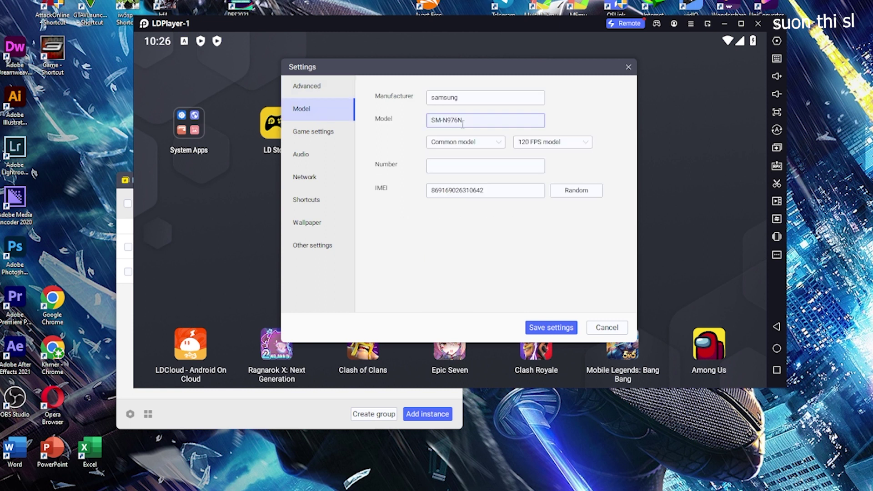
click(488, 159)
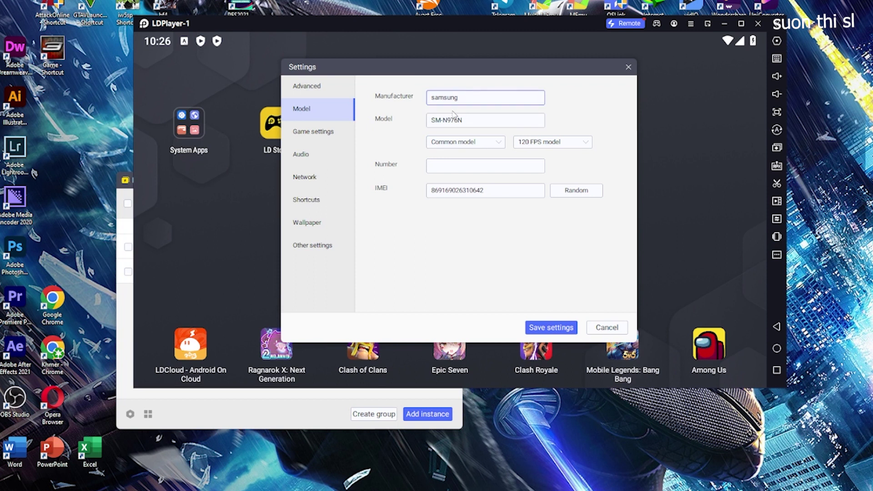
click(474, 121)
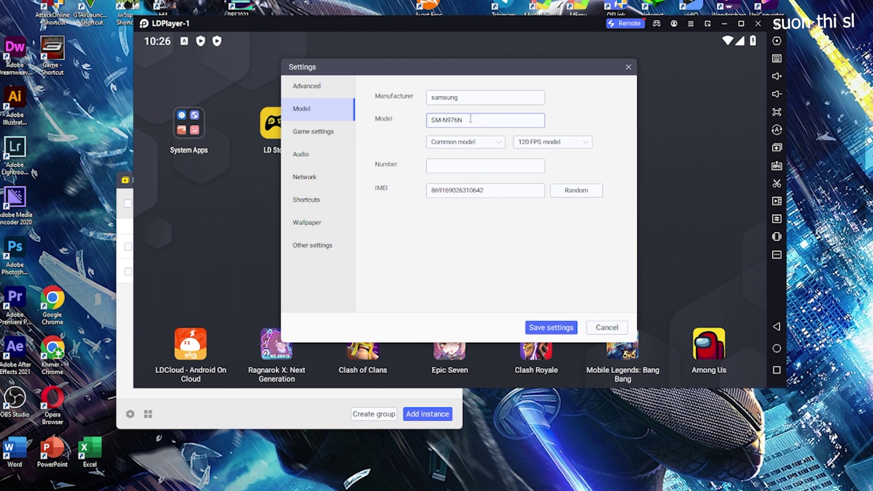
Try the common model Samsung Galaxy S22 and the 120 FPS model Xiaomi 12S Ultra for LDPlayer-1
click(500, 142)
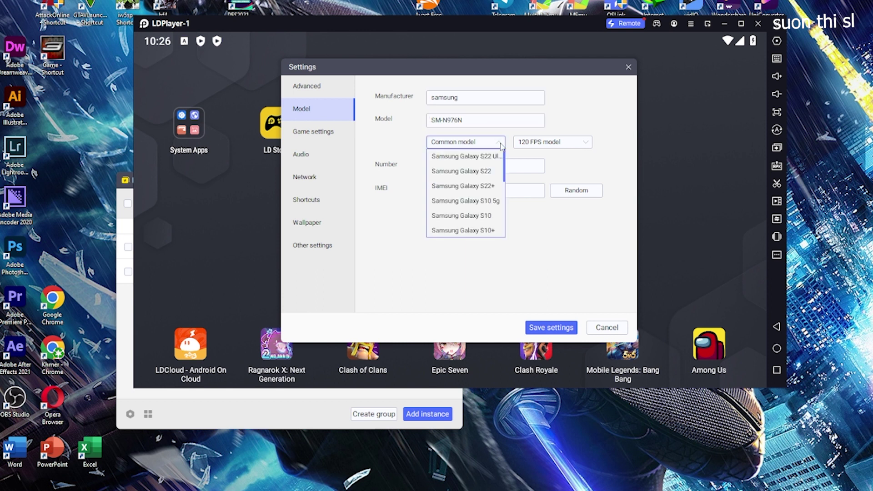
click(473, 173)
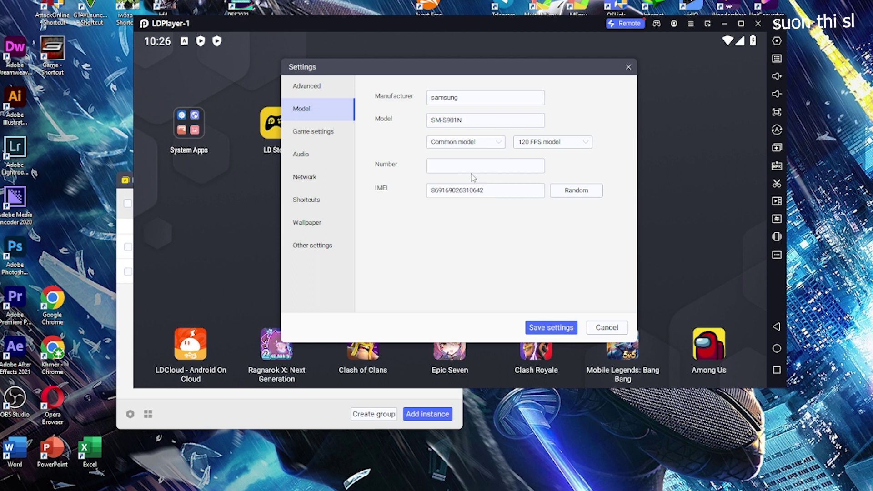
click(540, 142)
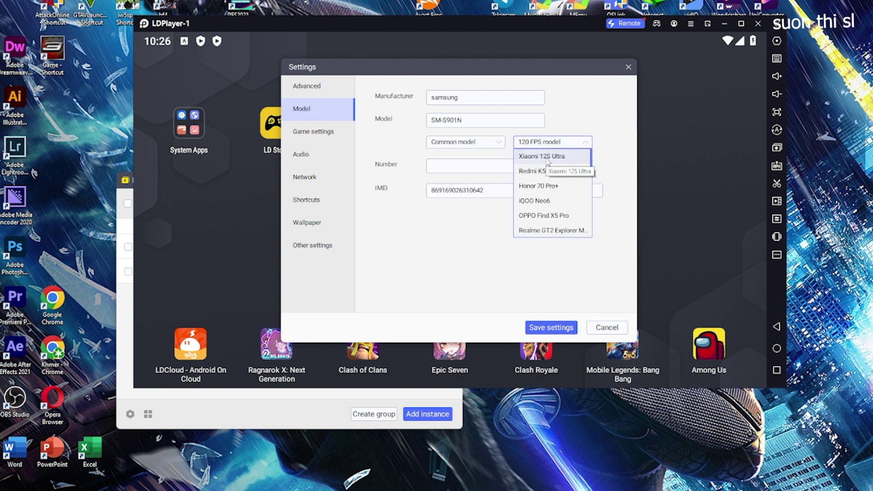
click(549, 157)
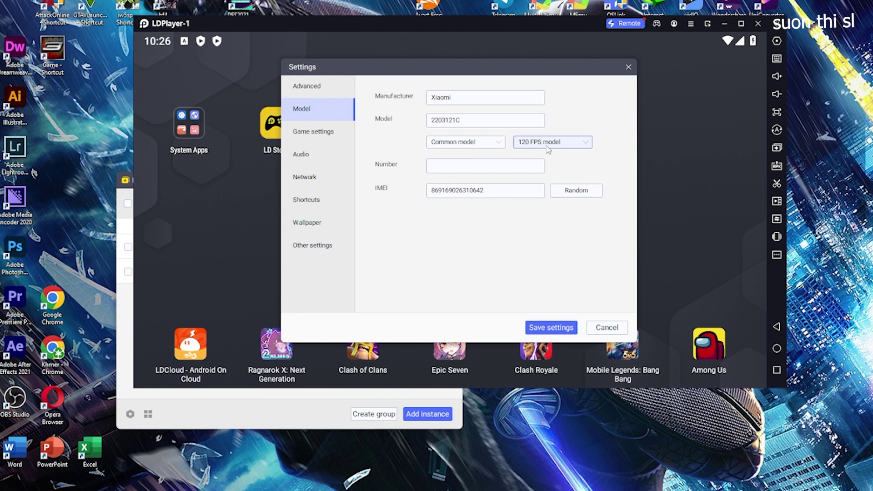
Look through the available 120 FPS models and choose OPPO Find X5 Pro
click(551, 143)
scroll(551, 195, down, 1)
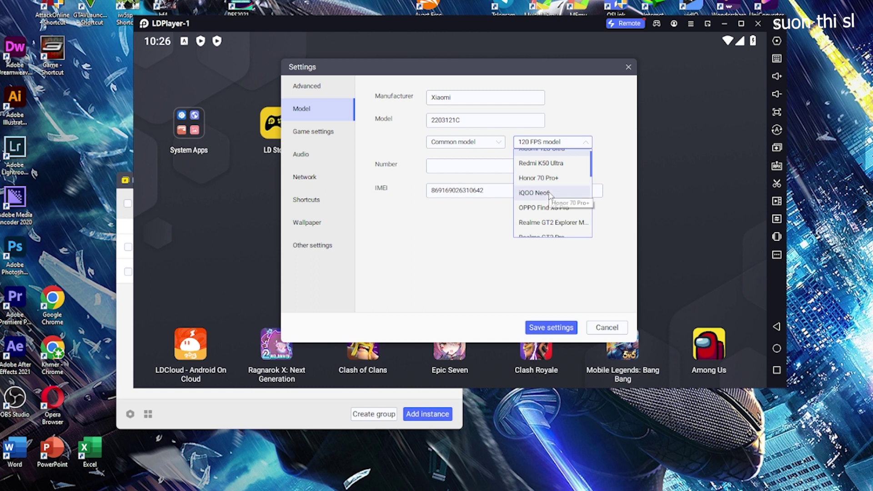
scroll(550, 195, down, 2)
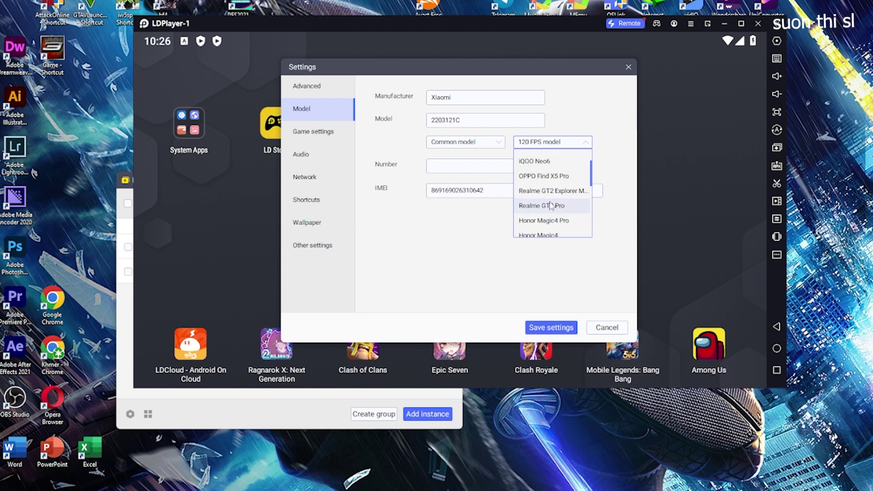
scroll(552, 223, down, 3)
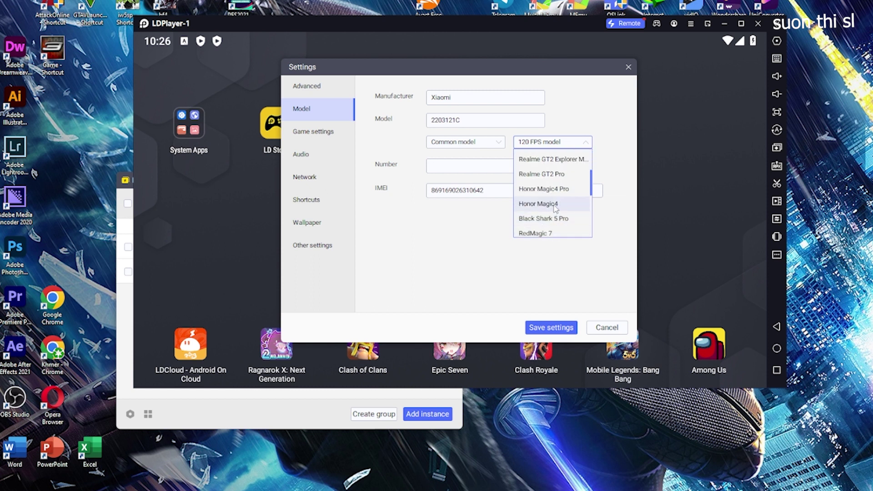
scroll(554, 209, down, 5)
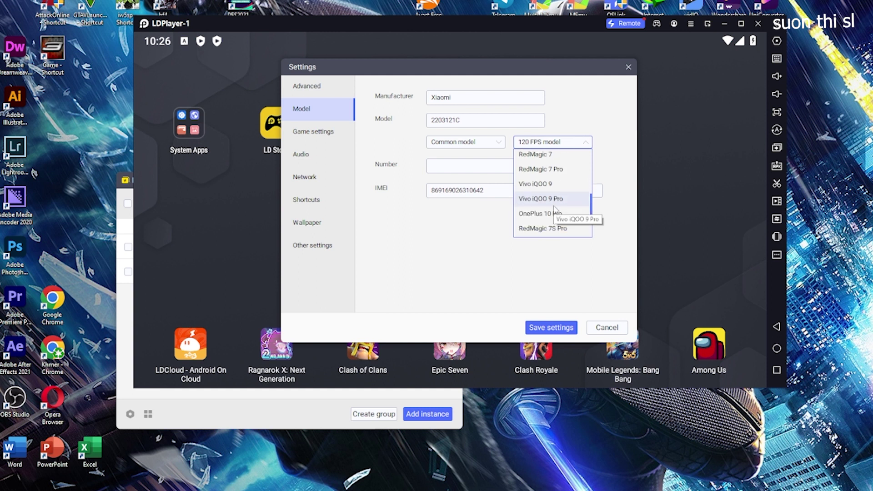
scroll(555, 210, down, 2)
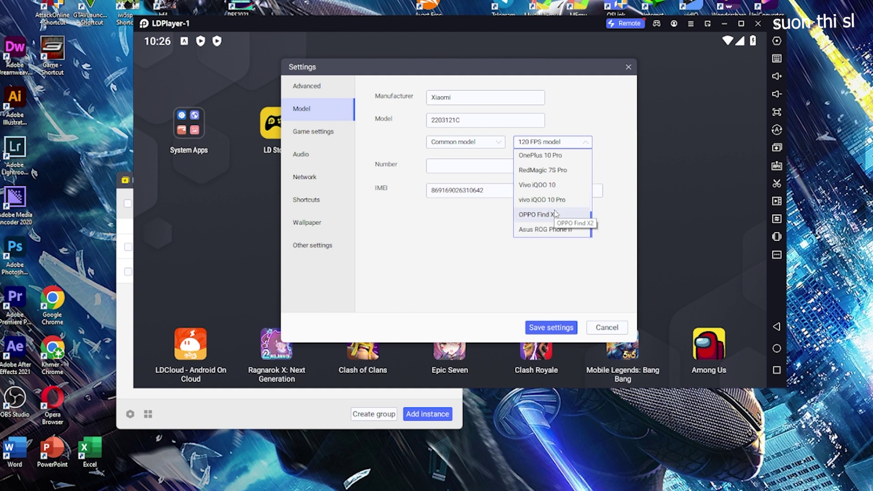
scroll(556, 215, up, 3)
scroll(555, 212, up, 5)
scroll(556, 210, up, 5)
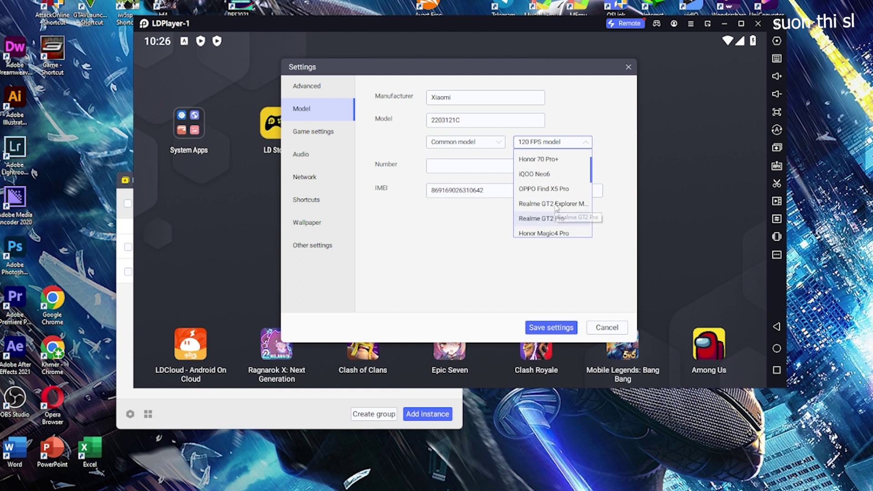
click(560, 190)
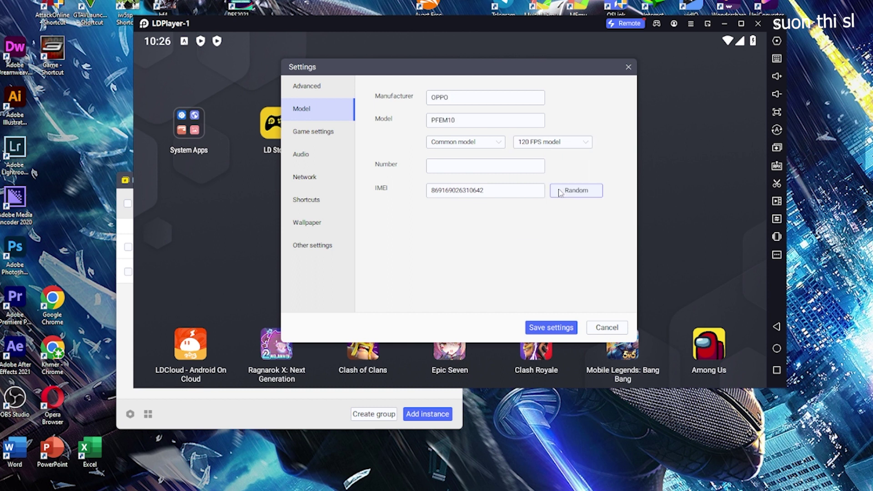
Try the common model Samsung Galaxy S10, and settle on Samsung Galaxy S10+ instead
click(490, 142)
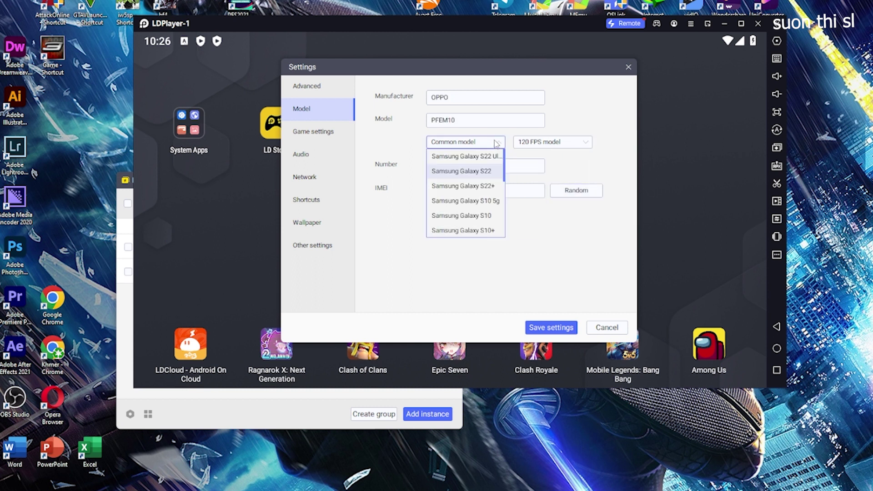
scroll(480, 213, down, 1)
click(480, 209)
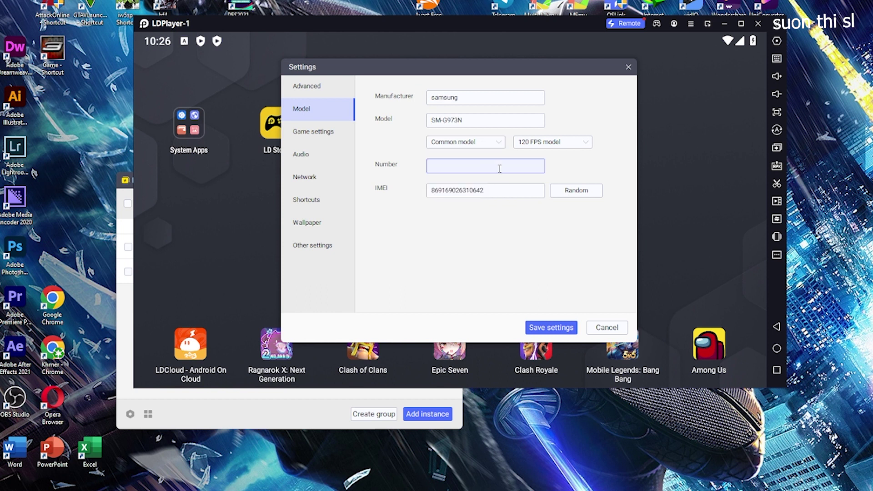
click(501, 144)
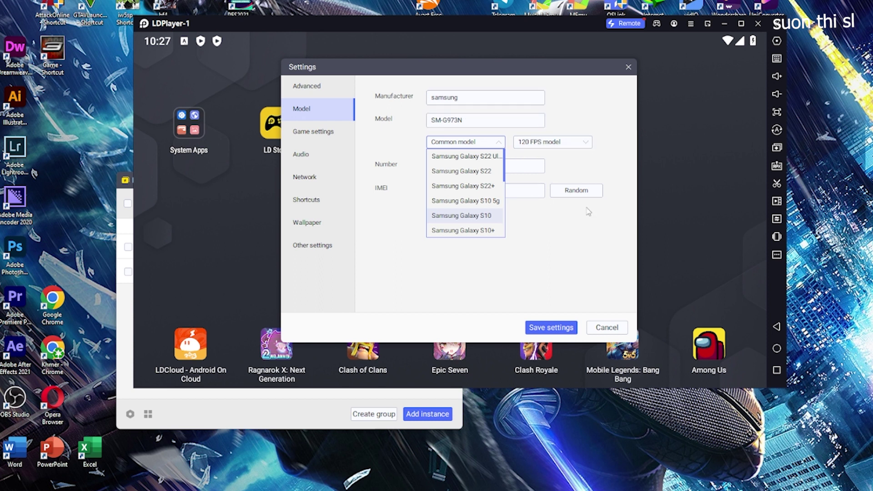
click(480, 229)
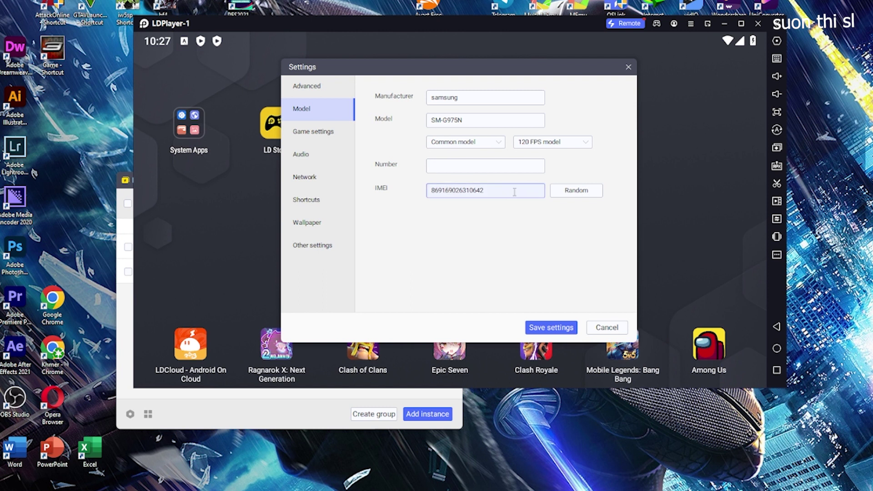
Generate a new random IMEI for LDPlayer-1, randomizing it several times
click(578, 196)
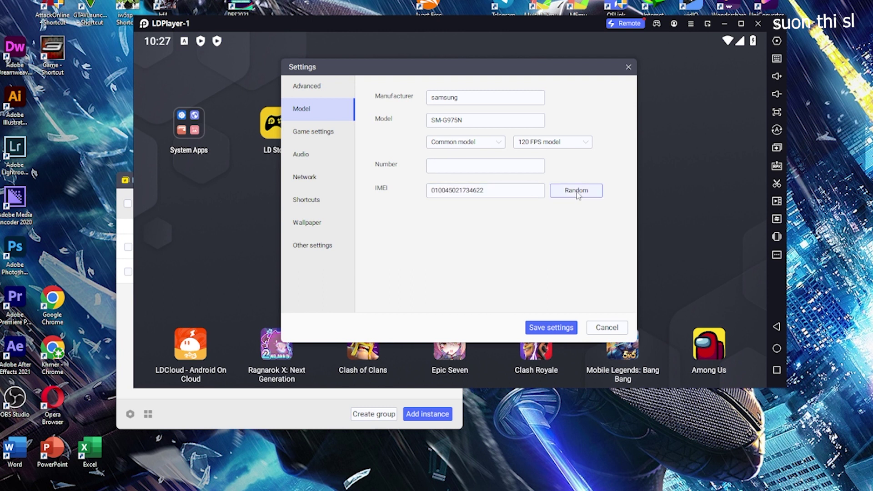
click(576, 196)
click(584, 193)
click(584, 193)
click(584, 192)
click(584, 193)
click(583, 193)
Save the settings with a restart of LDPlayer-1, and move its window off the LDMultiPlayer instance list
click(547, 328)
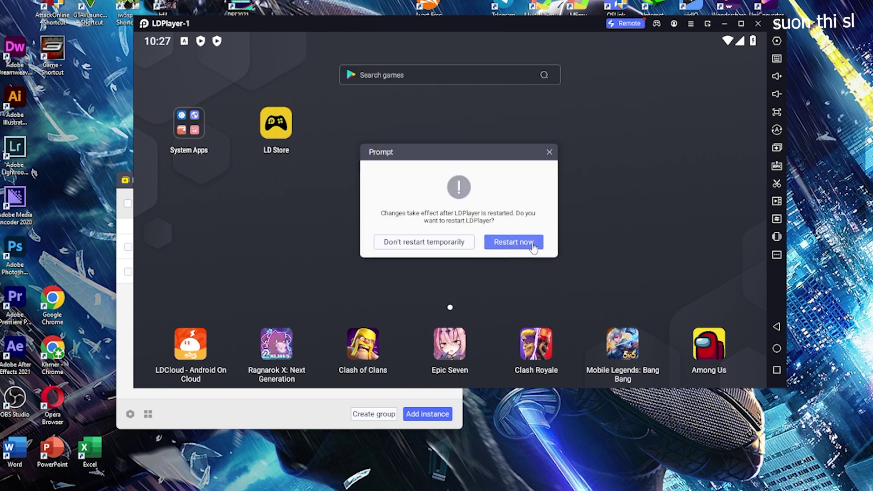
click(517, 244)
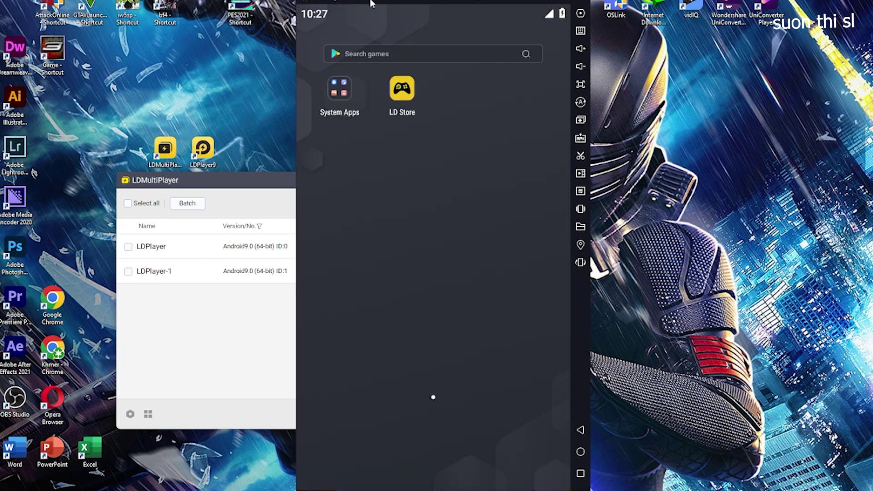
drag(369, 2, 516, 0)
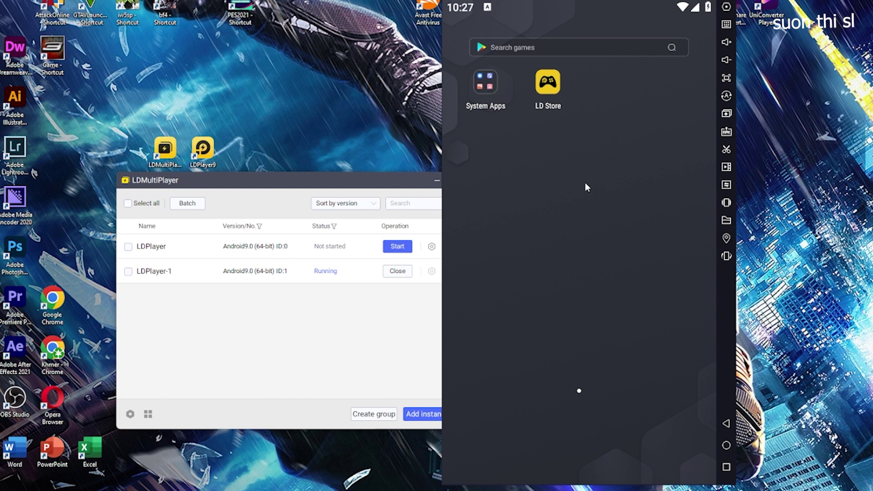
Open Play Store from the System Apps folder, sign in with the Google account and accept the Google Services terms
click(485, 89)
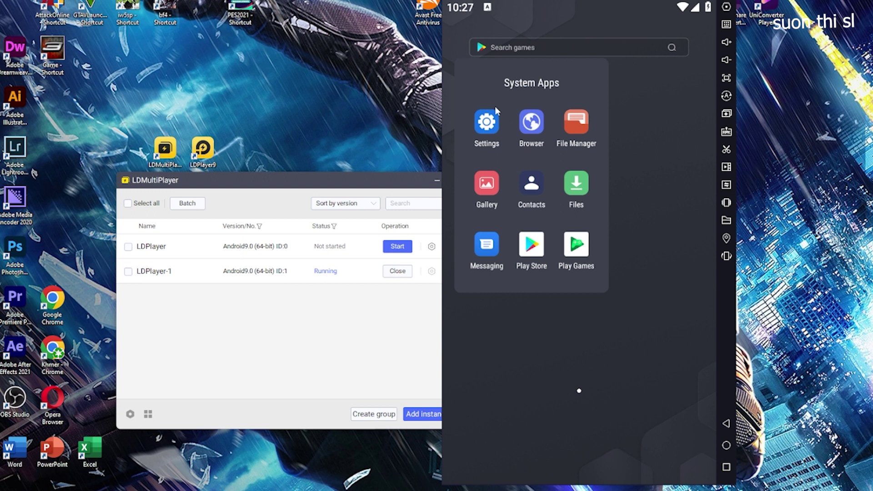
click(536, 248)
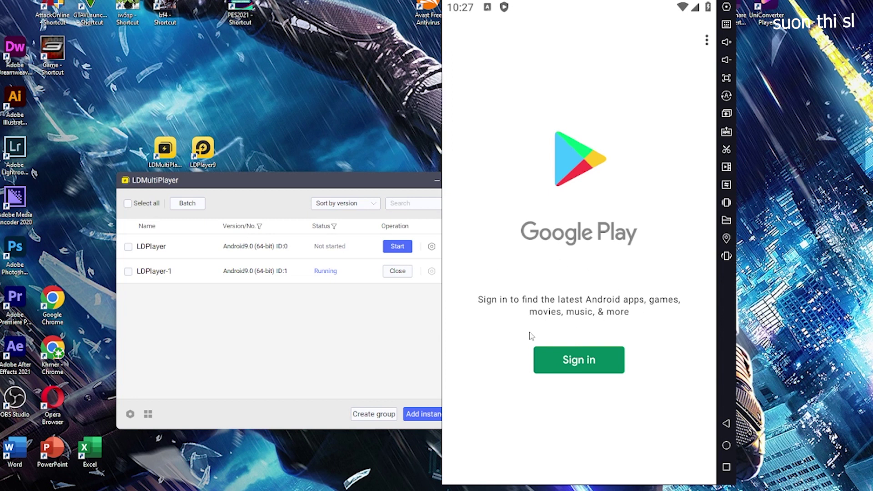
click(573, 372)
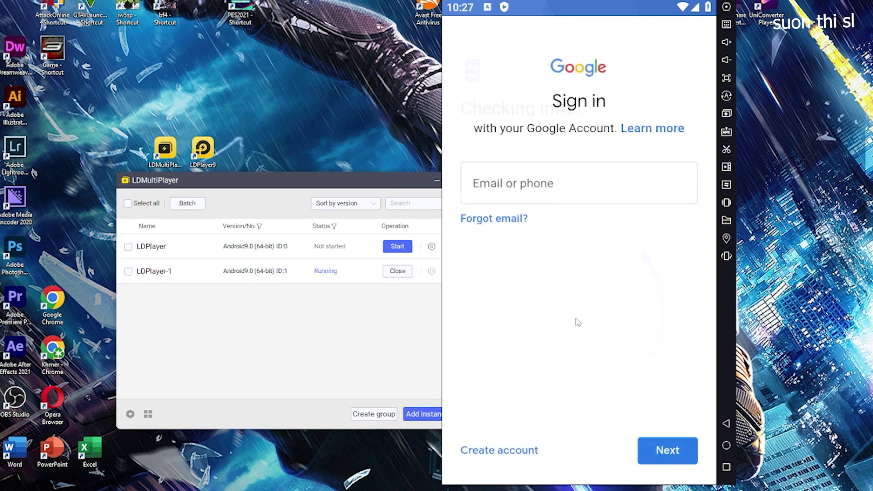
click(580, 192)
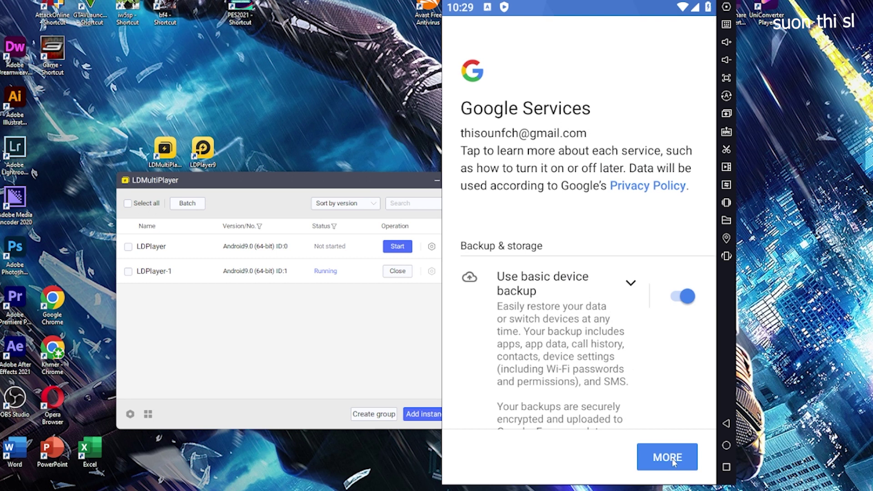
click(674, 468)
click(673, 465)
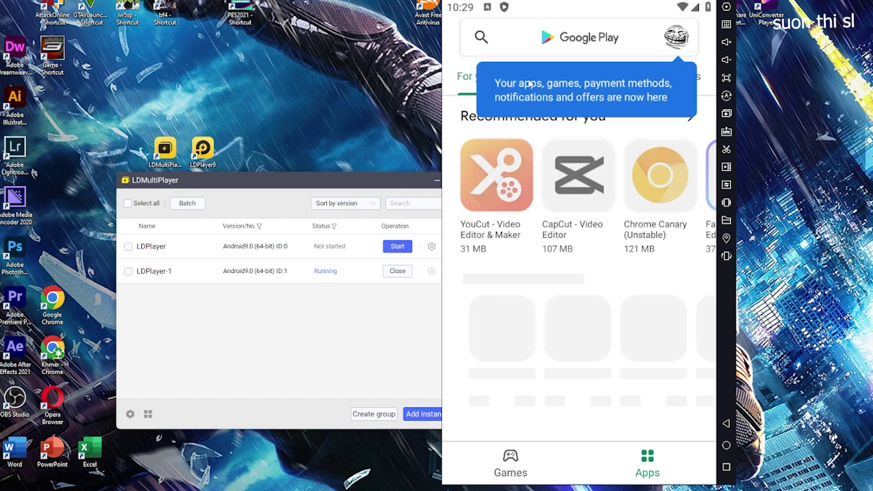
Search Google Play for facebook and install the Facebook app by Meta Platforms, Inc
click(564, 39)
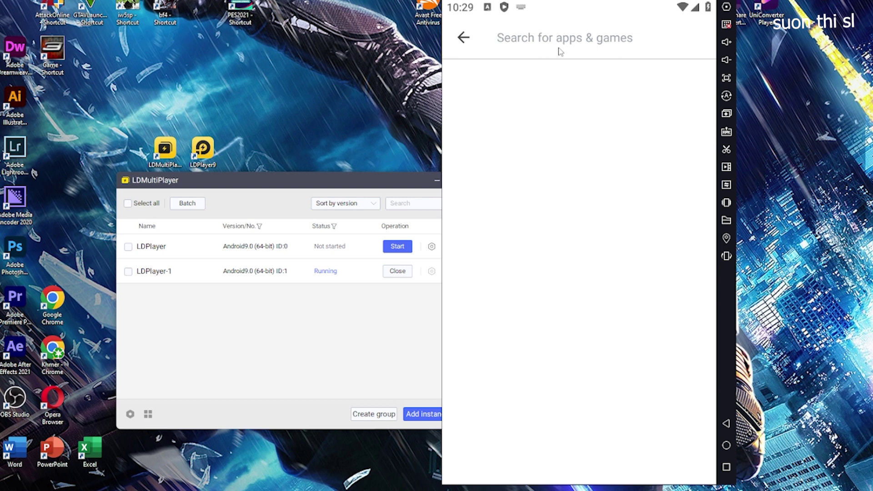
text(fa)
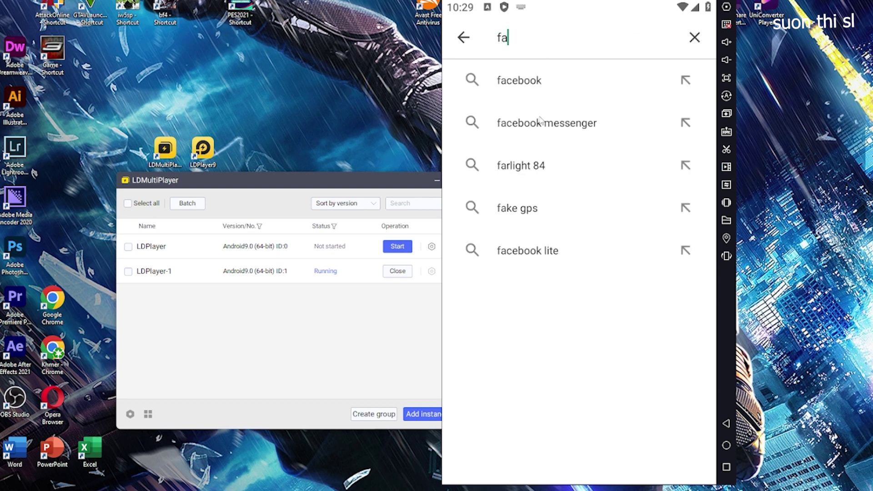
click(539, 89)
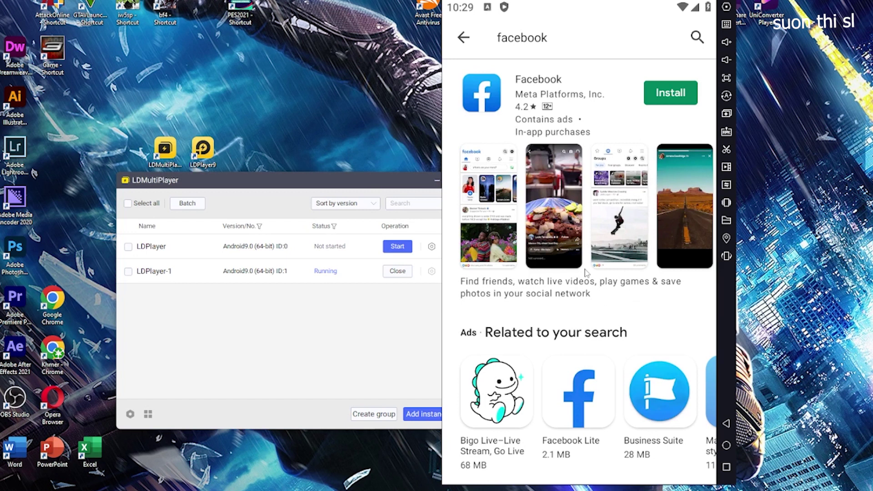
click(673, 93)
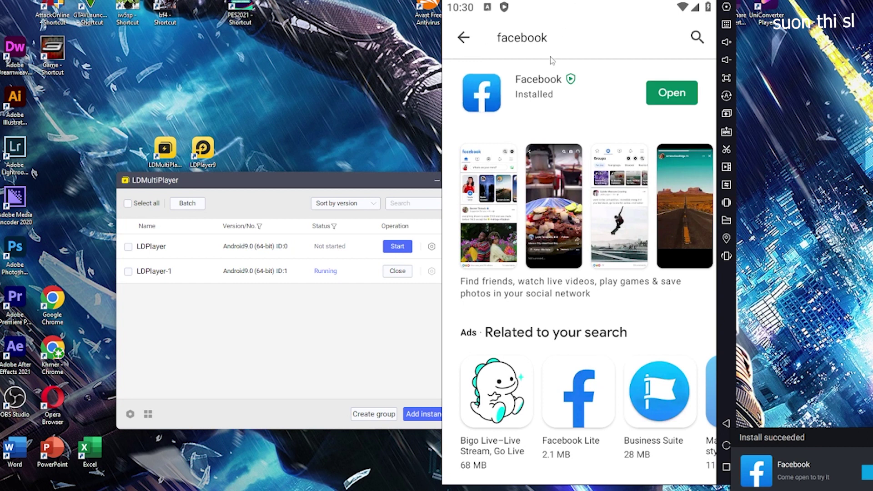
Start the original LDPlayer instance and arrange its window and LDMultiPlayer on either side of LDPlayer-1
click(402, 247)
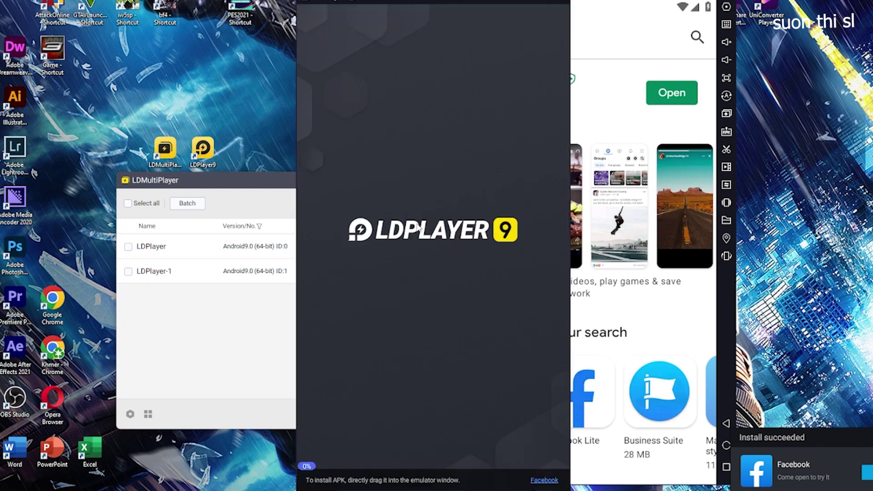
drag(419, 2, 168, 9)
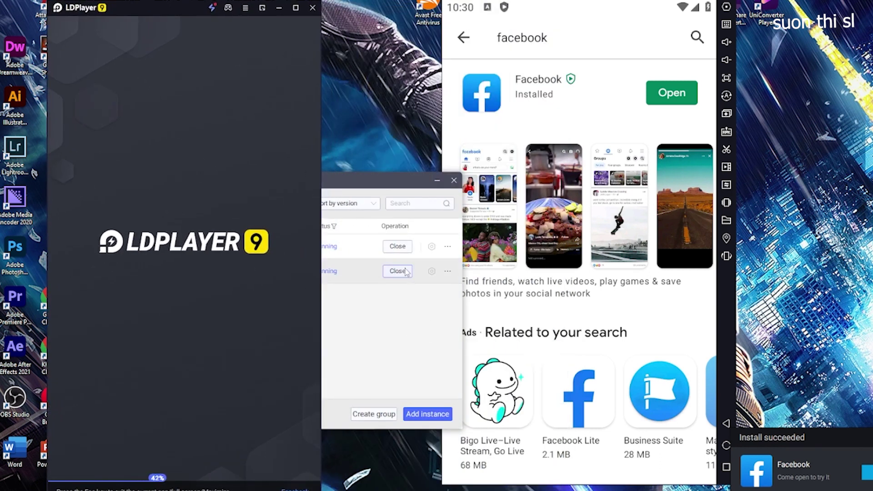
drag(193, 5, 833, 8)
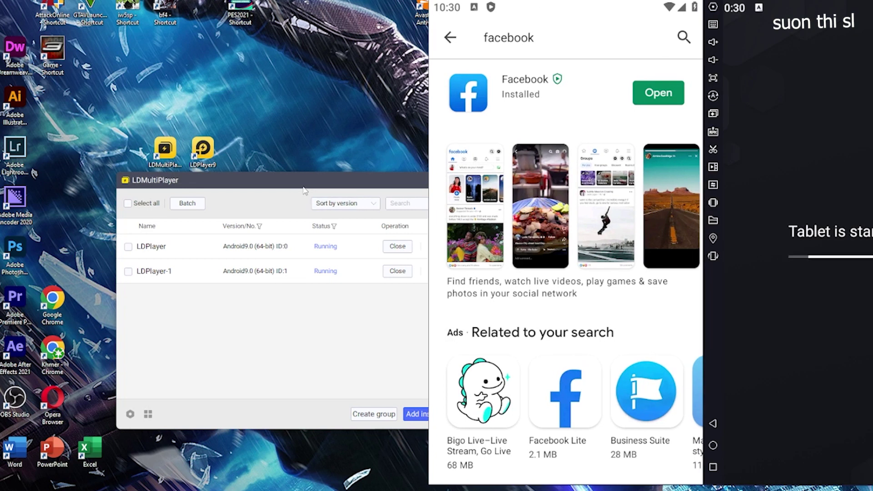
drag(310, 188, 228, 120)
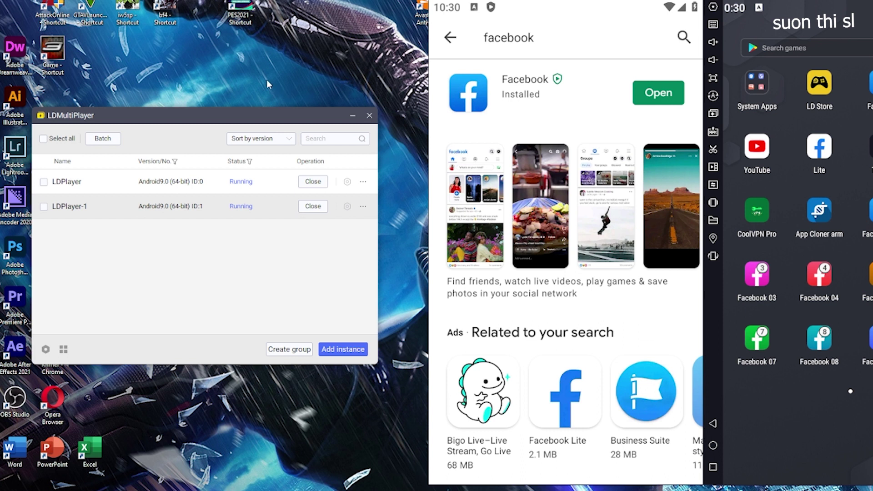
Leave the Google Play Facebook page and return LDPlayer-1 to its home screen
click(455, 44)
click(456, 44)
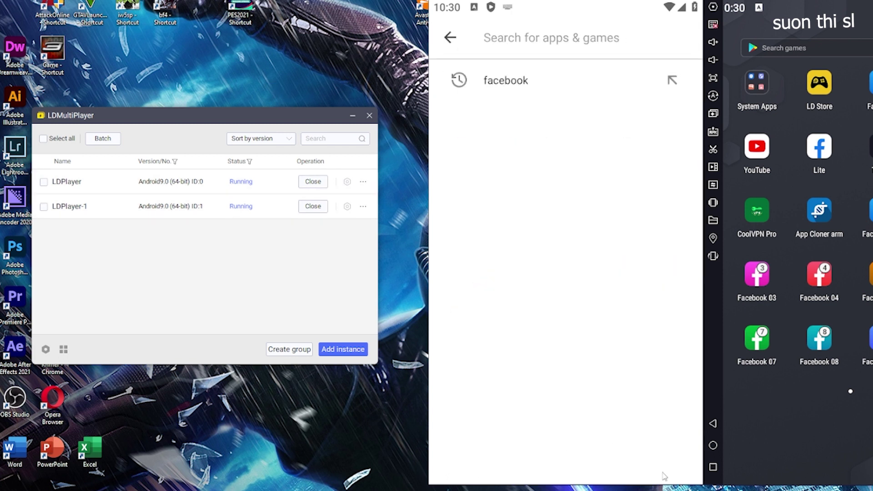
click(713, 445)
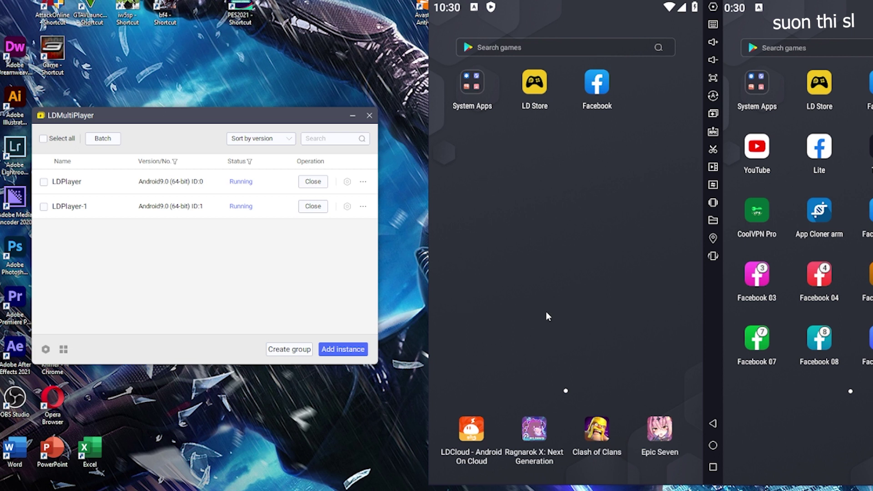
Add 2 new Android9.0 (64-bit) instances with auto-expand disk management in LDMultiPlayer
click(341, 353)
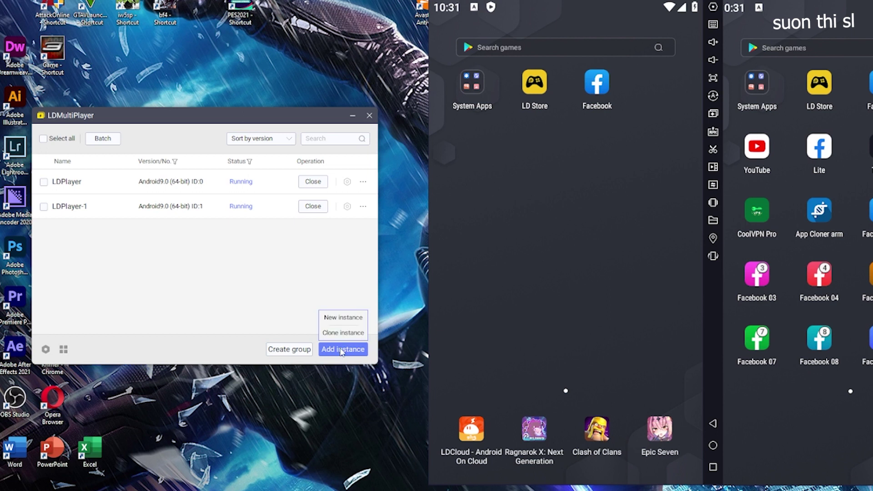
click(350, 321)
click(187, 226)
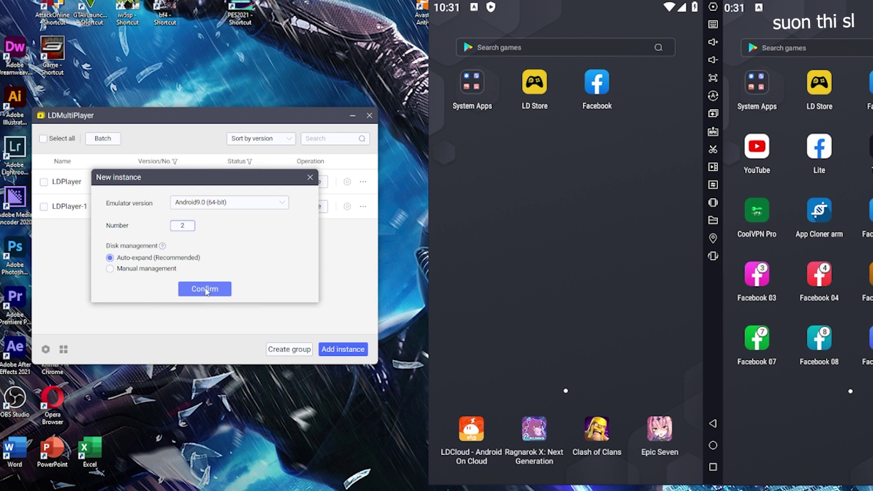
click(206, 290)
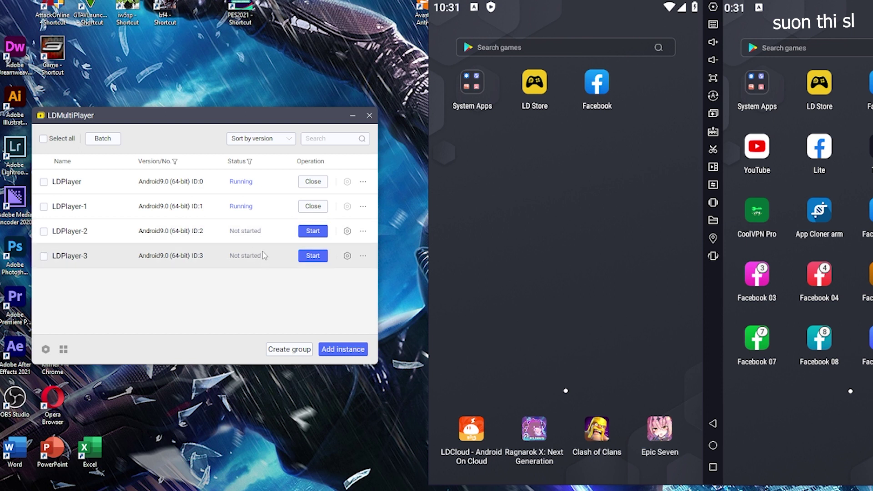
Open the name of LDPlayer-2 for editing, leave it as is and start that instance
double_click(66, 232)
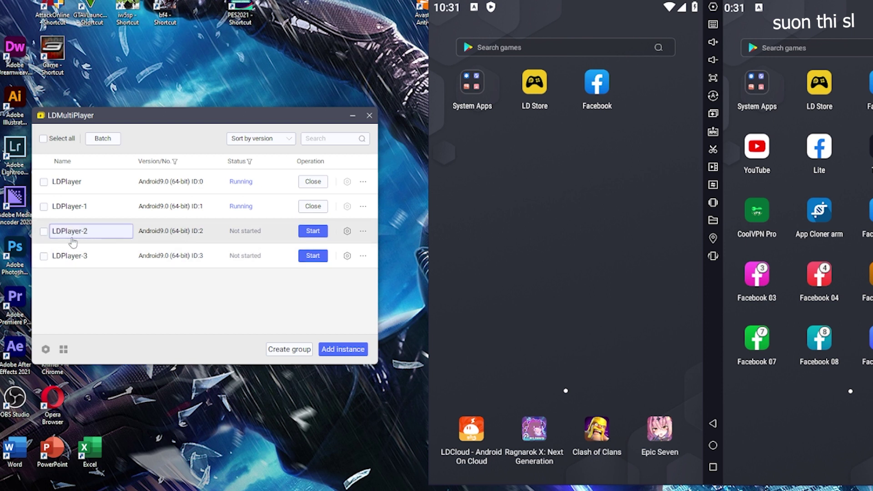
click(157, 238)
click(313, 232)
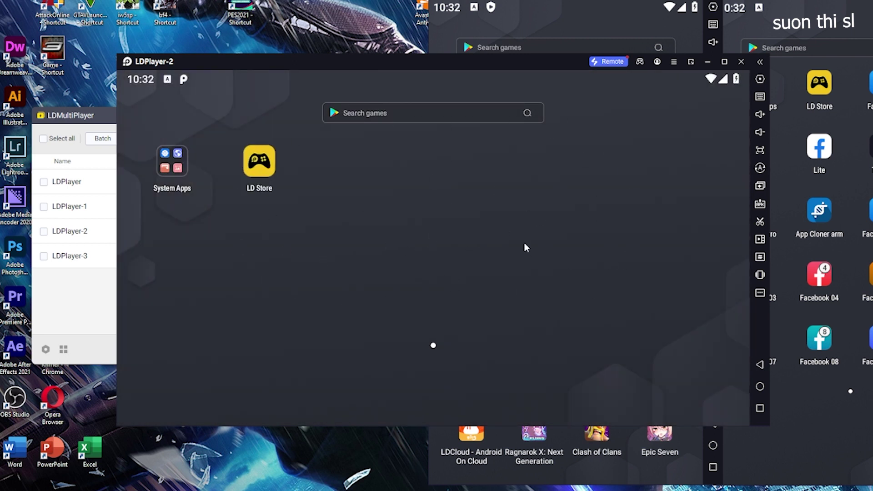
Open the Play Store sign-in from the System Apps folder of LDPlayer-2, and exit the instance
click(172, 168)
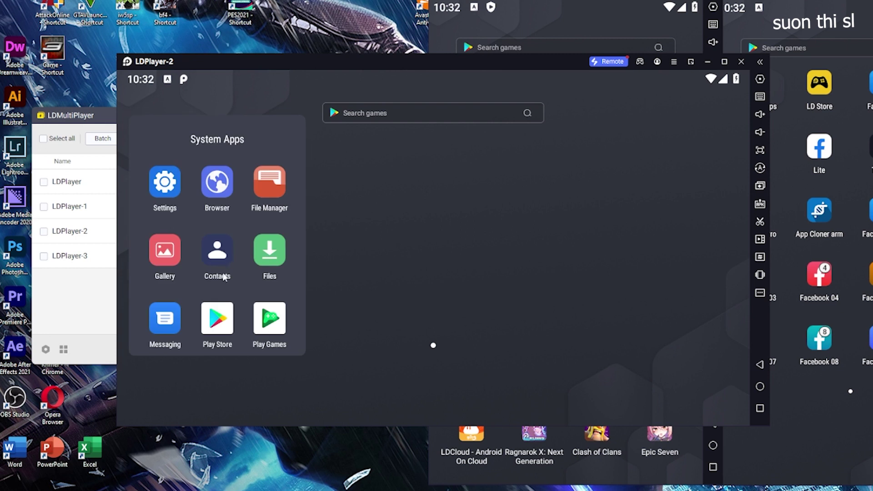
click(212, 322)
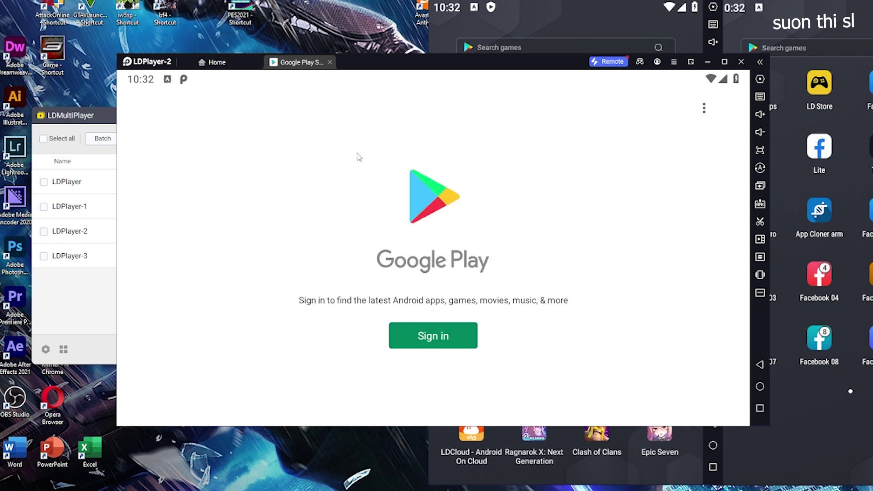
click(443, 348)
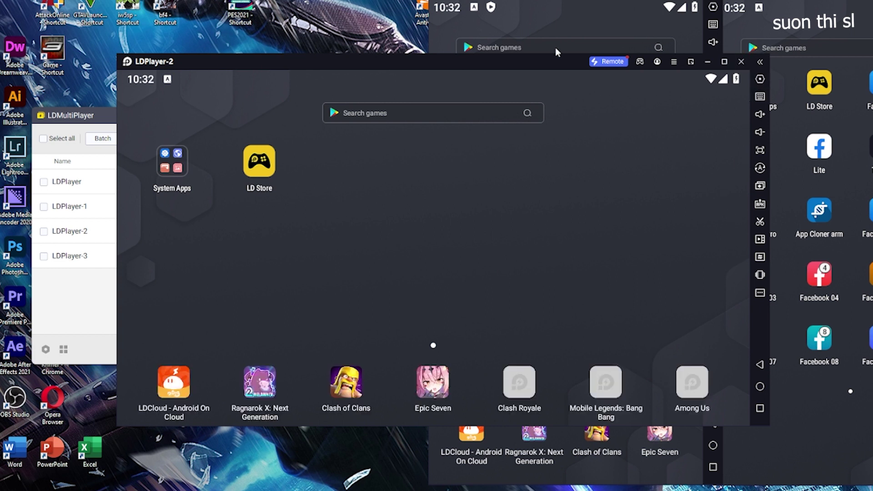
click(741, 61)
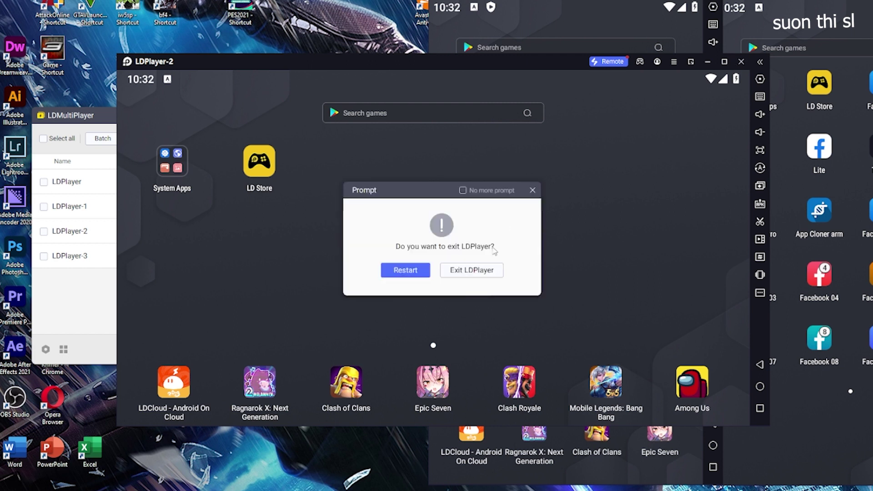
click(483, 271)
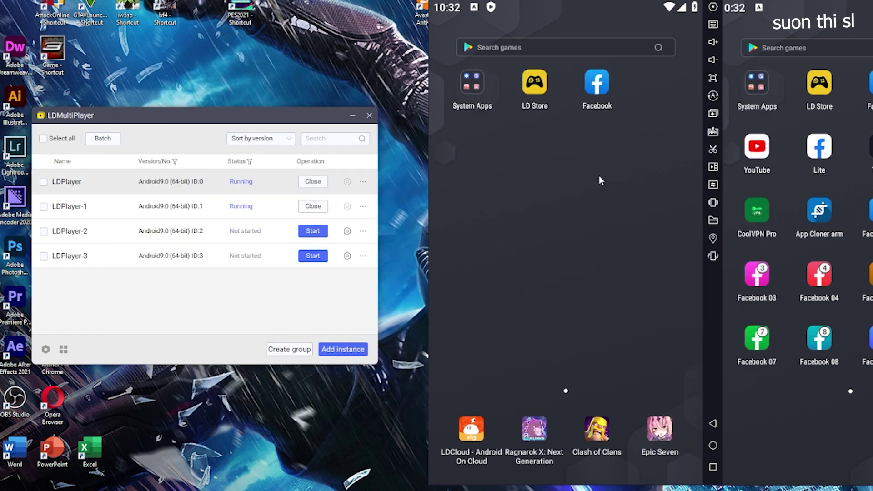
Move the original LDPlayer window beside LDMultiPlayer and close that instance
drag(795, 5, 711, 0)
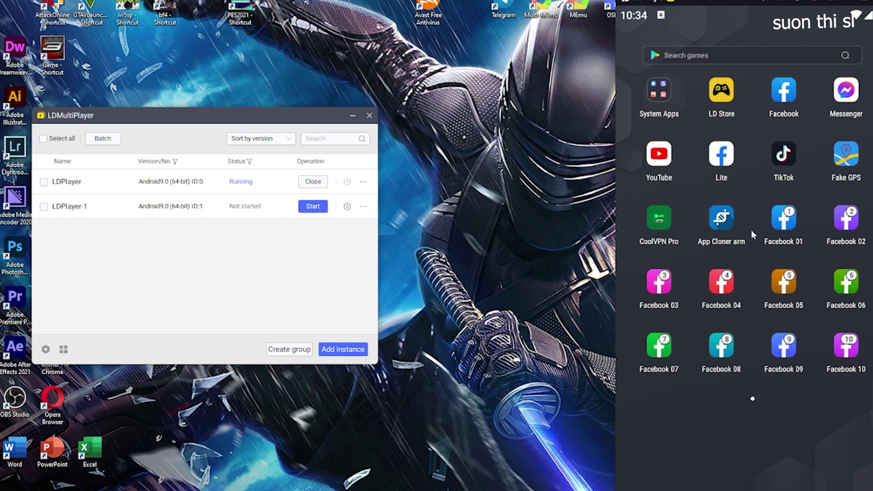
drag(736, 2, 621, 20)
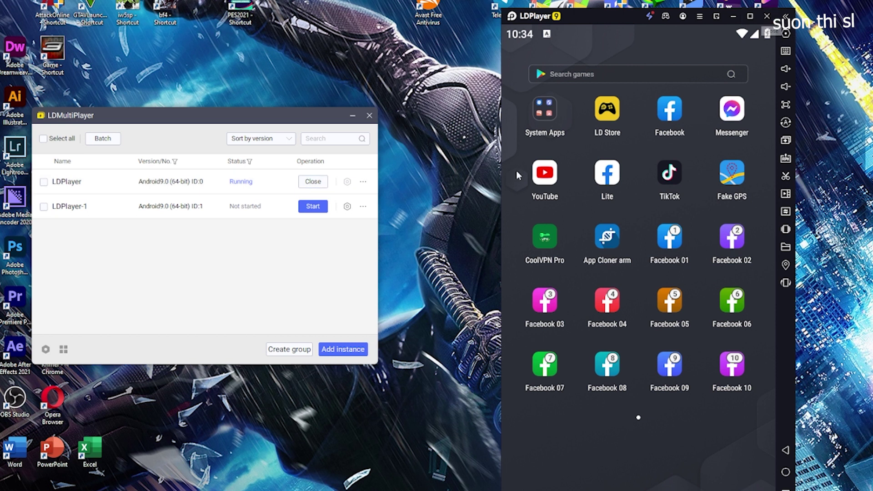
click(314, 182)
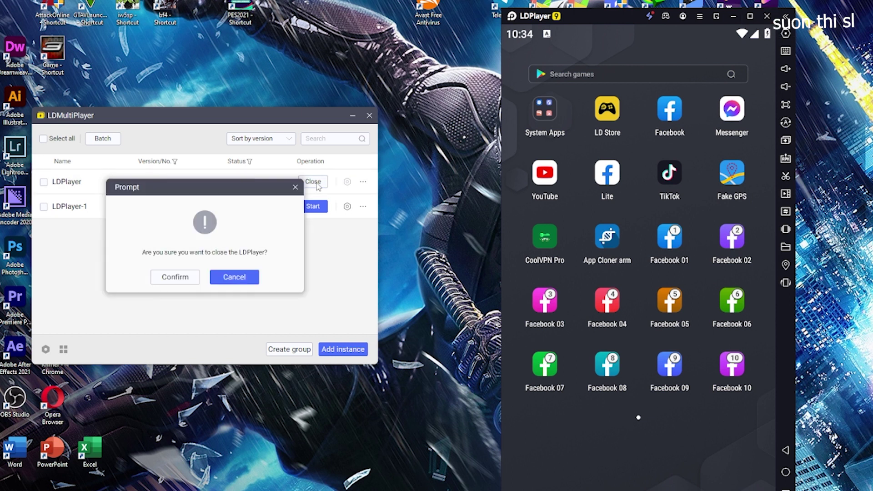
click(175, 277)
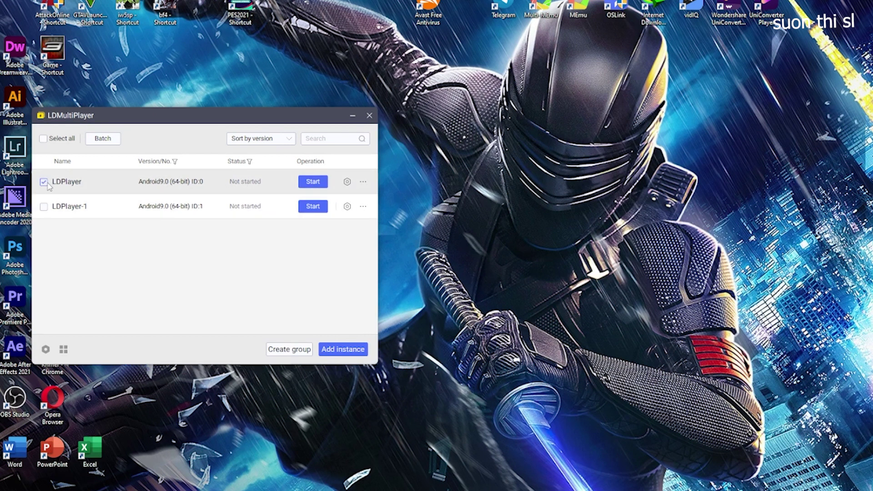
Clone the stopped LDPlayer instance with a clone number of 1
click(347, 353)
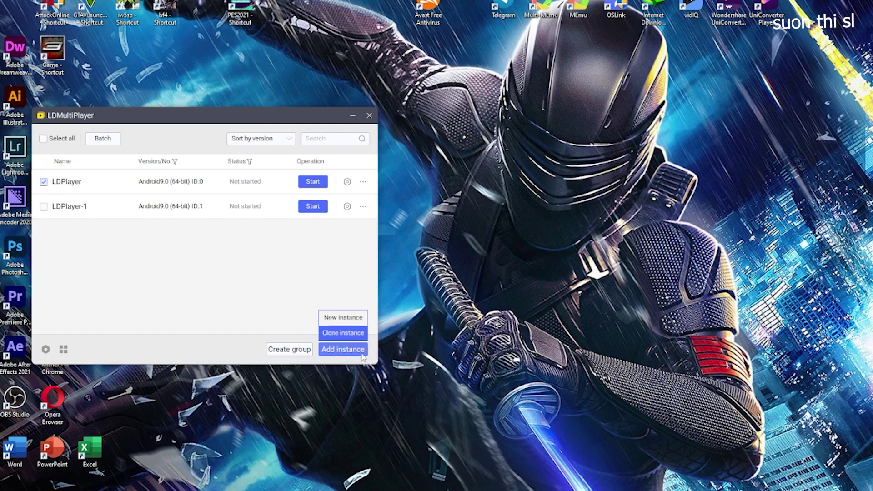
click(343, 334)
click(185, 246)
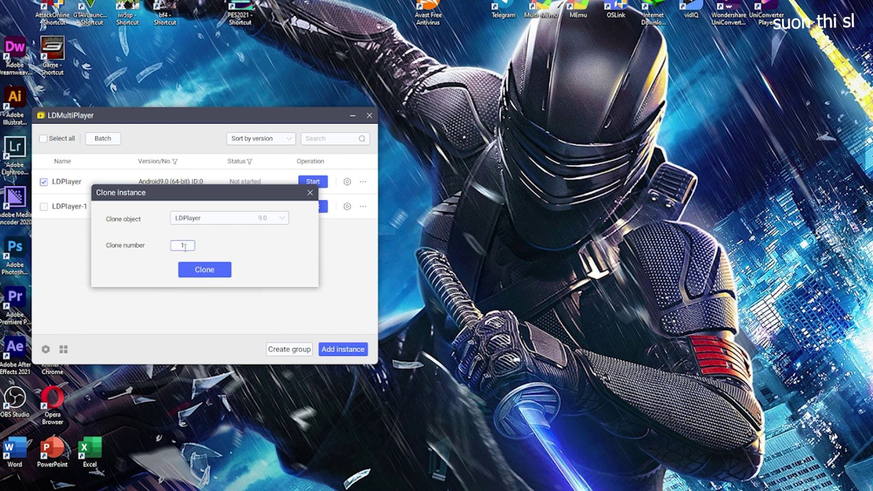
click(198, 270)
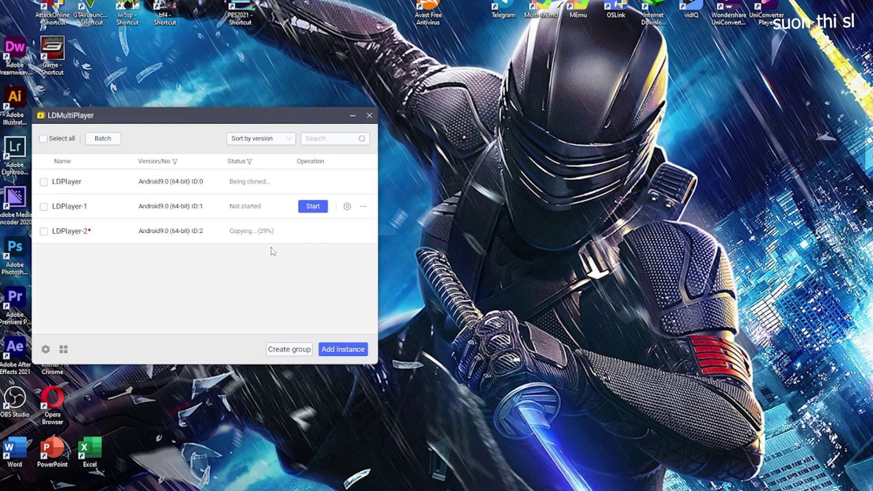
Start the cloned LDPlayer-2 instance and arrange its window side by side with LDMultiPlayer
drag(200, 111, 354, 64)
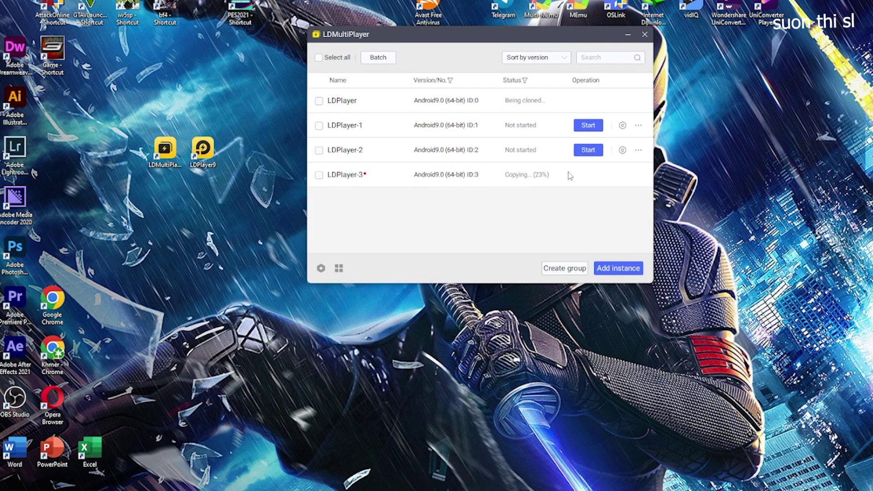
click(587, 152)
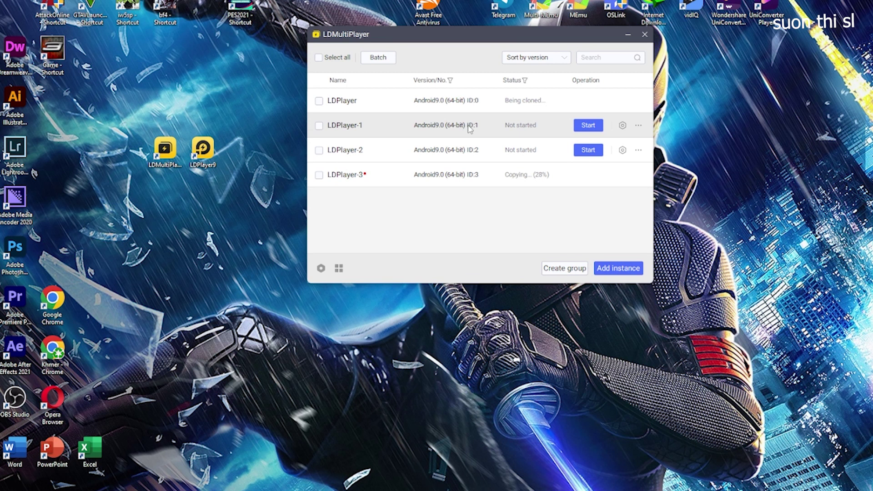
click(588, 150)
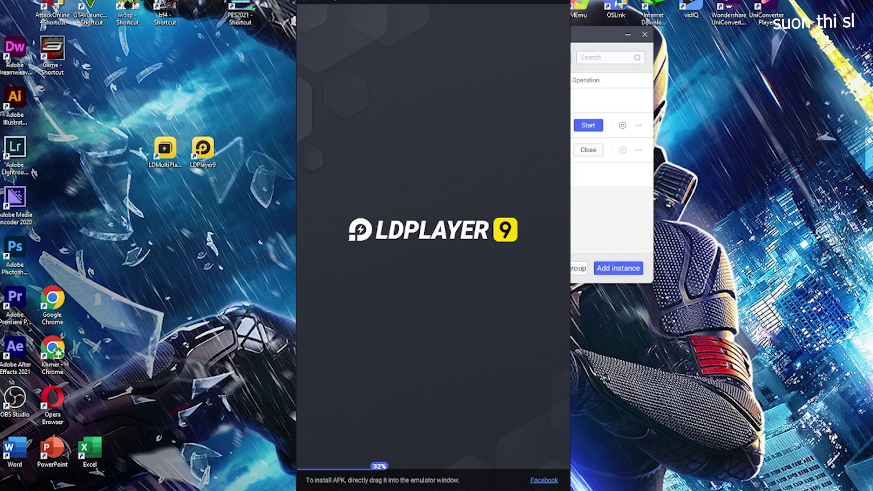
drag(406, 1, 650, 7)
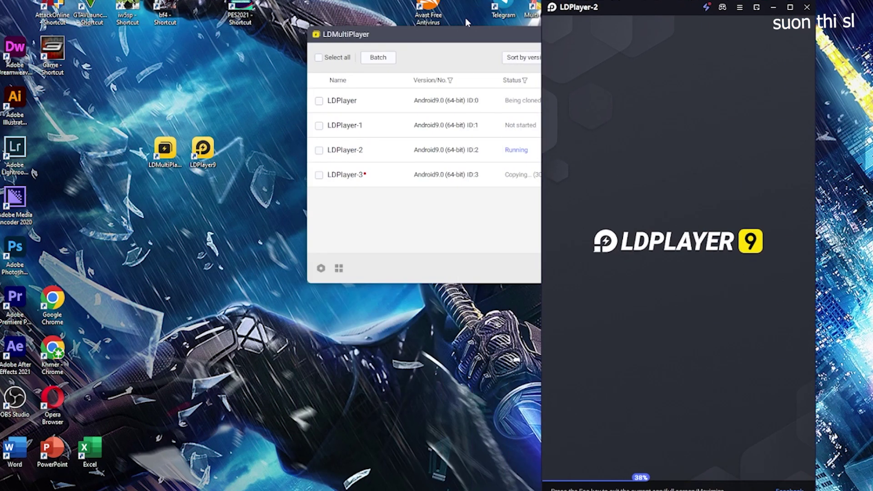
drag(466, 32, 303, 11)
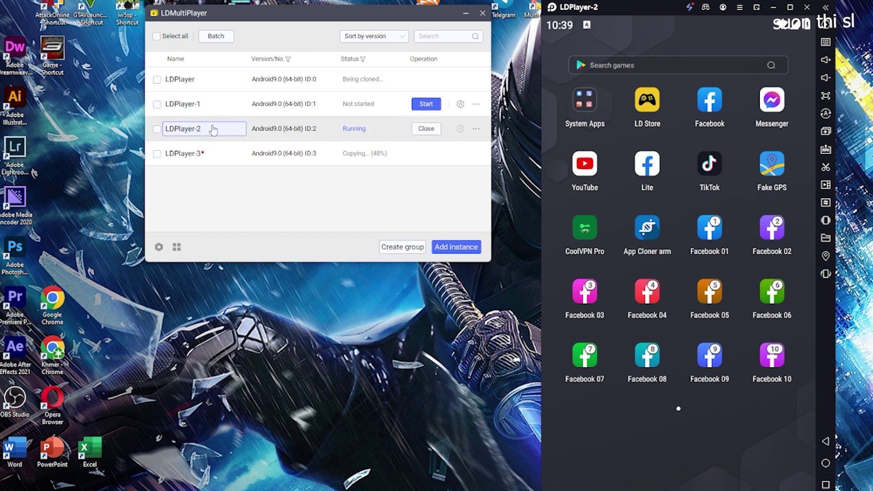
Rename the original LDPlayer instance (ID:0) as f.b in the instance list
click(201, 82)
double_click(197, 81)
click(196, 81)
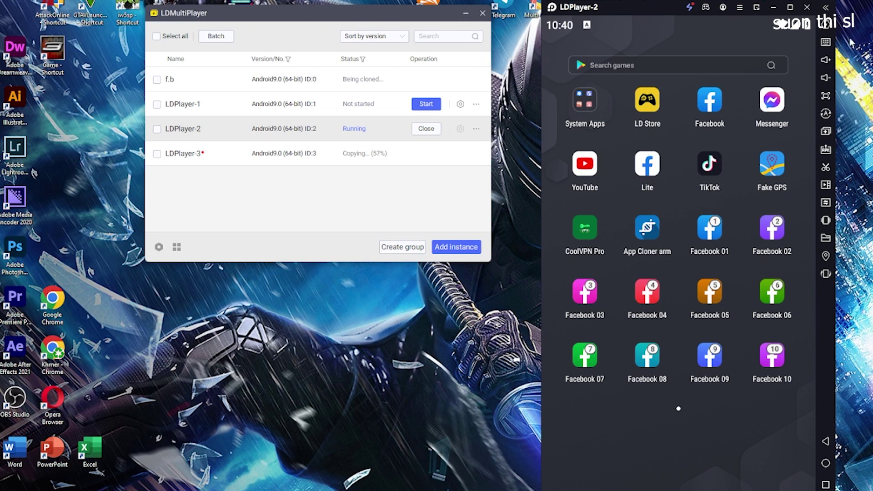
Set the LDPlayer-2 device model to Samsung Galaxy S10 5g with a random IMEI and save the settings
click(830, 27)
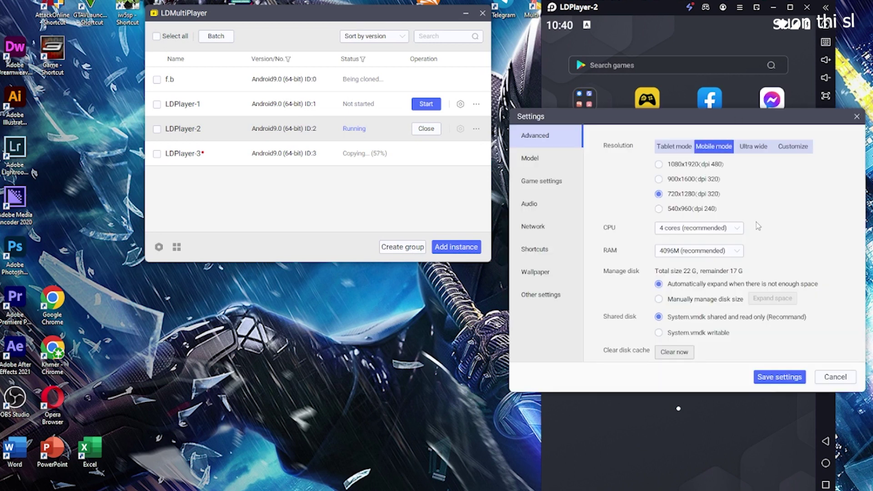
click(545, 161)
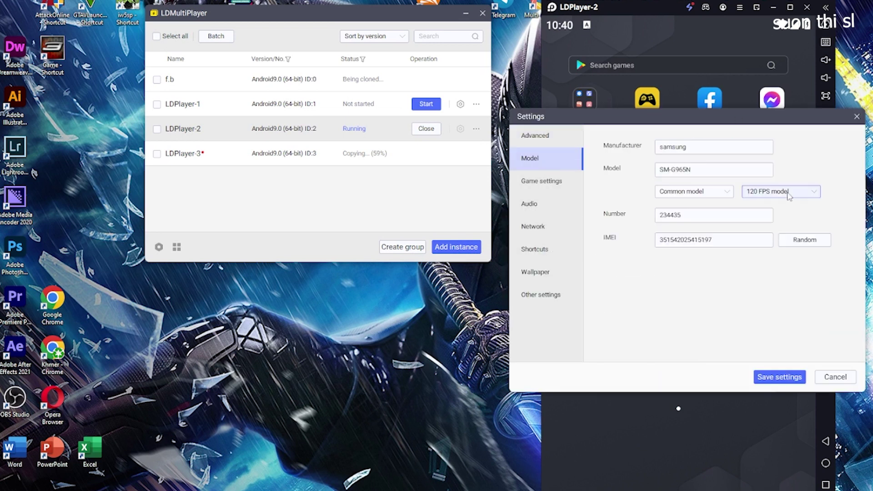
click(692, 192)
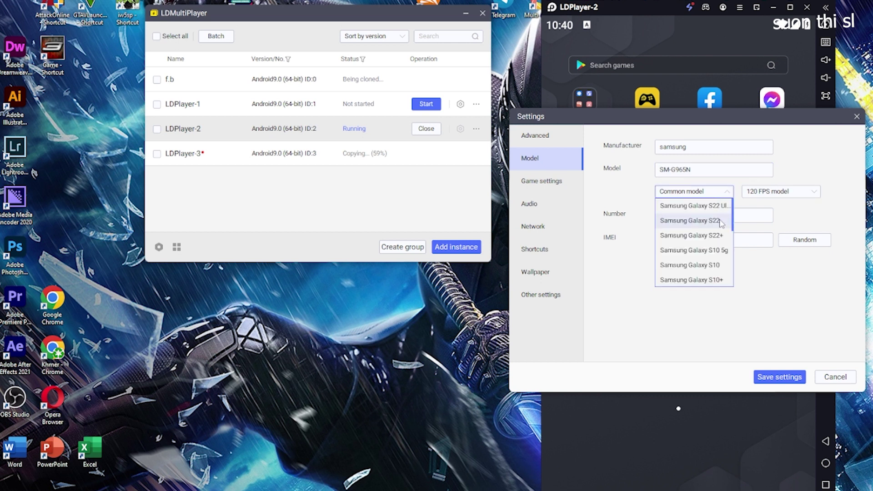
click(702, 256)
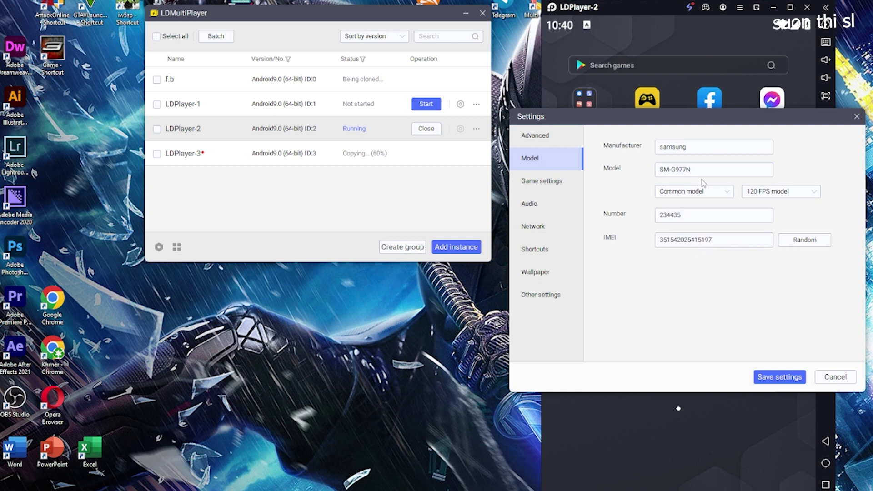
click(805, 240)
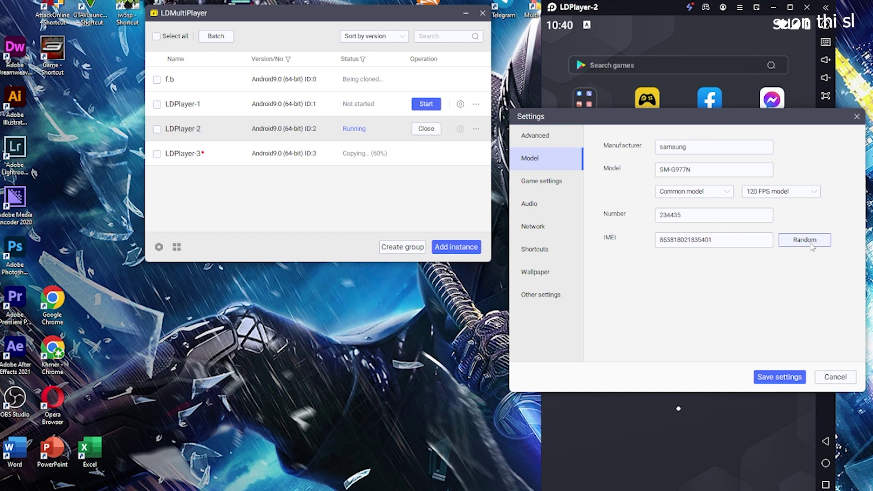
click(781, 378)
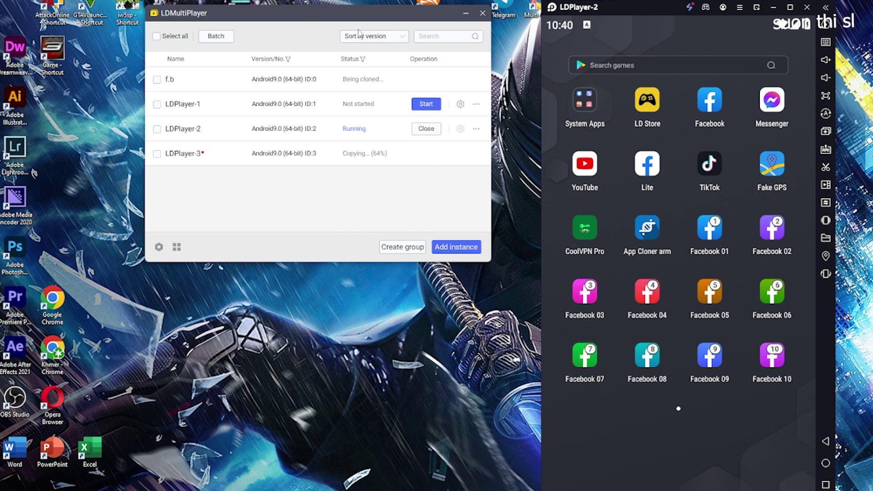
Move the LDMultiPlayer window farther away from LDPlayer-2 and refresh the desktop several times
drag(341, 13, 217, 9)
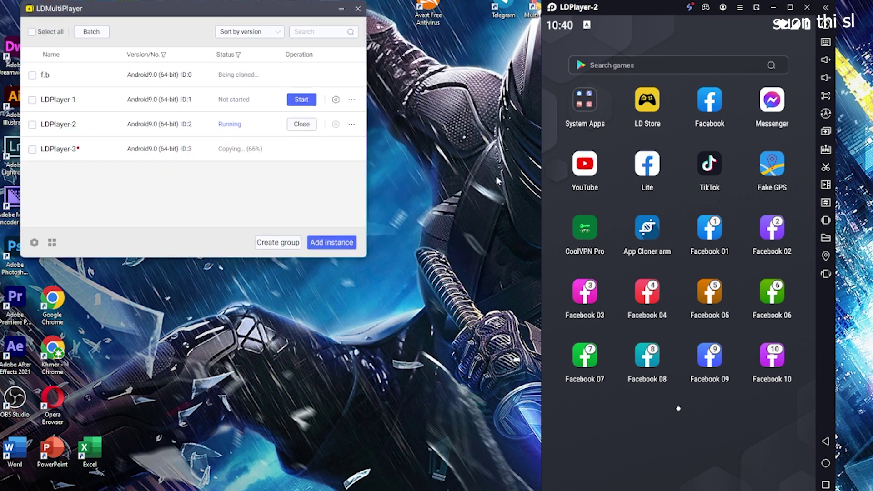
right_click(481, 161)
right_click(461, 184)
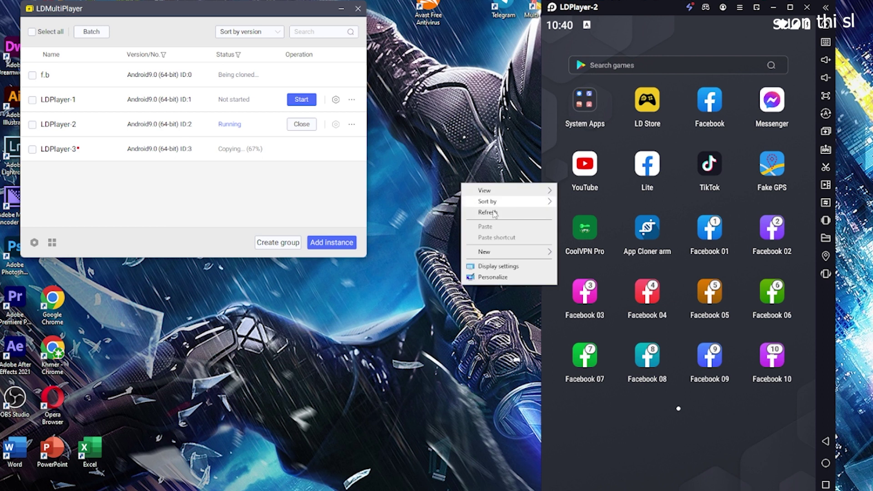
click(493, 213)
right_click(438, 179)
click(460, 210)
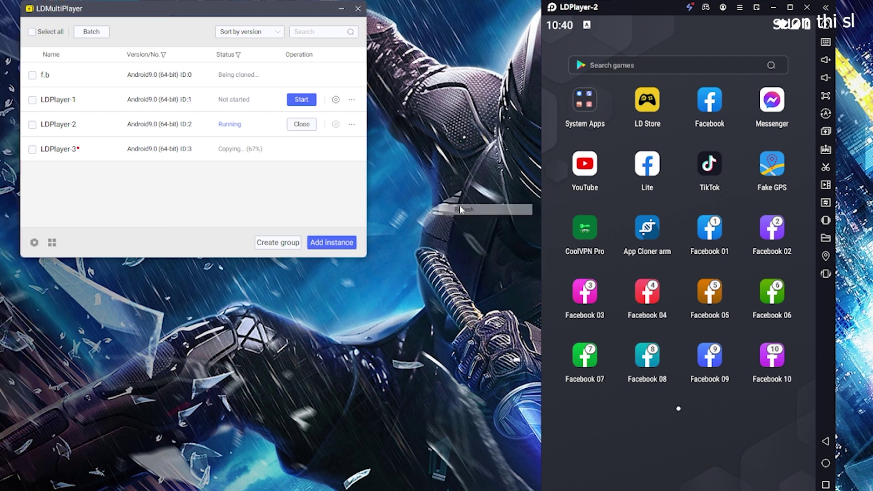
right_click(396, 152)
click(424, 182)
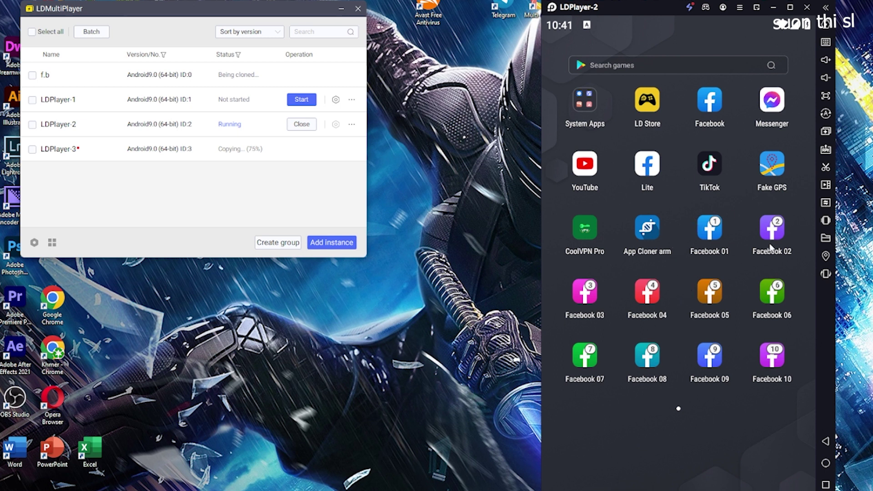
Open the Facebook 01 app in LDPlayer-2 to view its login page, and go back
click(710, 236)
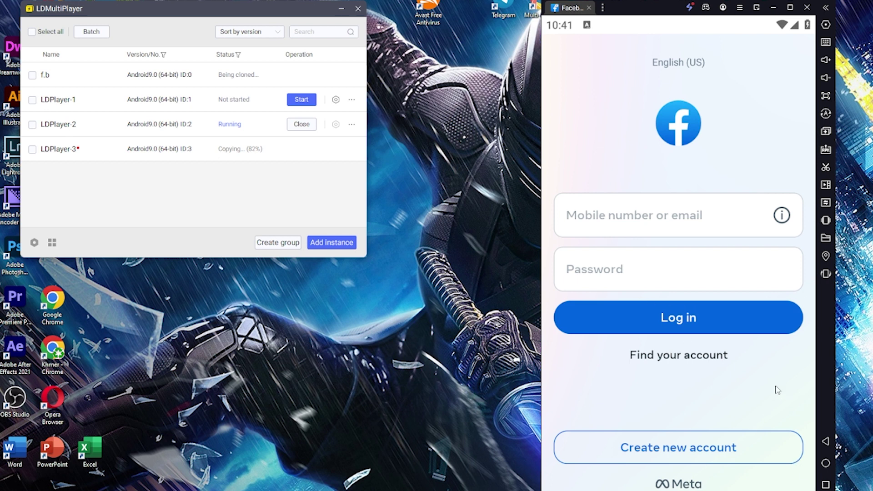
click(826, 441)
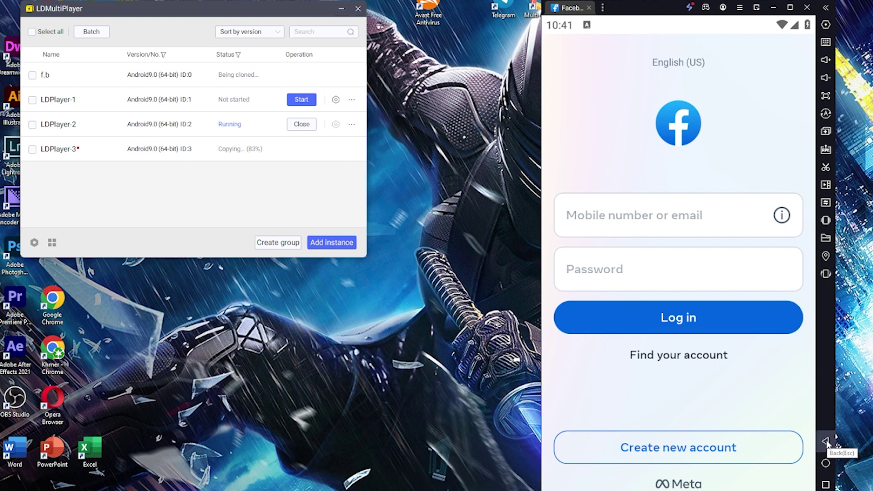